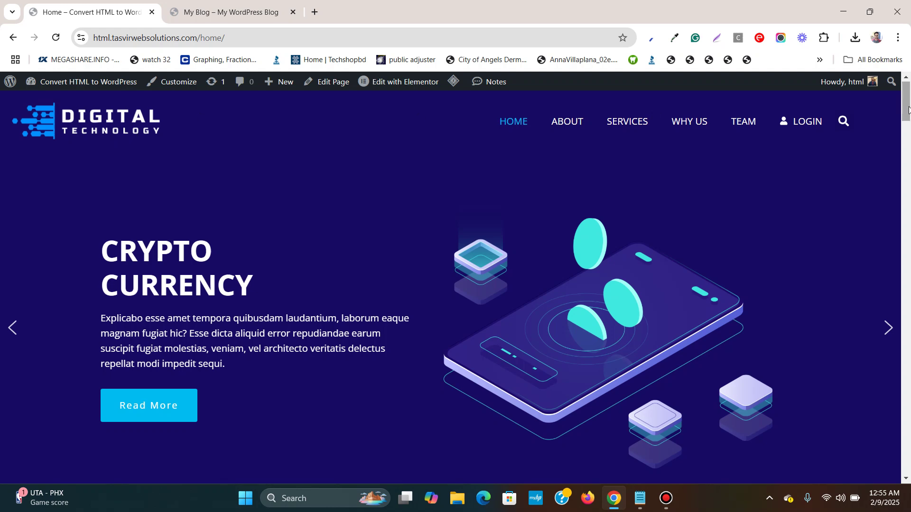
# Scroll the Digital Technology demo to watch its header logo shrink, then switch to the bluehouse tab
pyautogui.moveTo(909, 110); pyautogui.dragTo(908, 123)
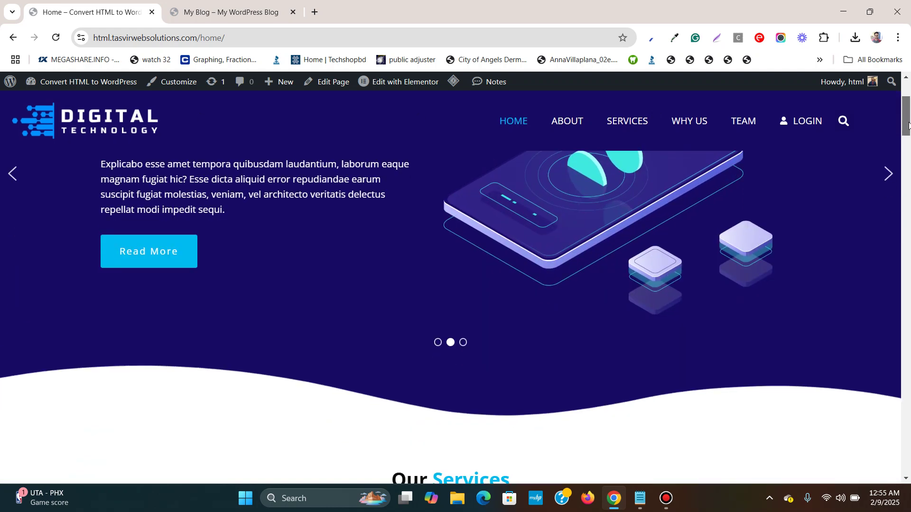
pyautogui.scroll(-5, 909, 123)
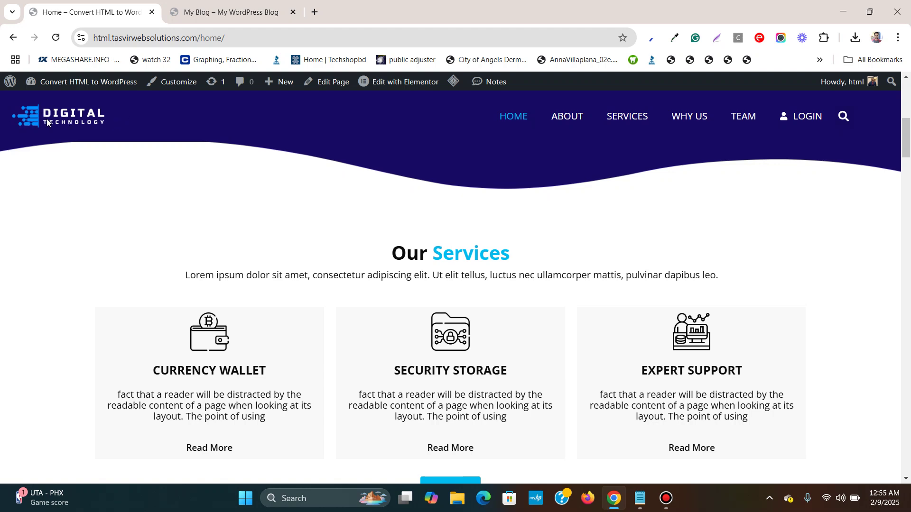
pyautogui.scroll(8, 152, 192)
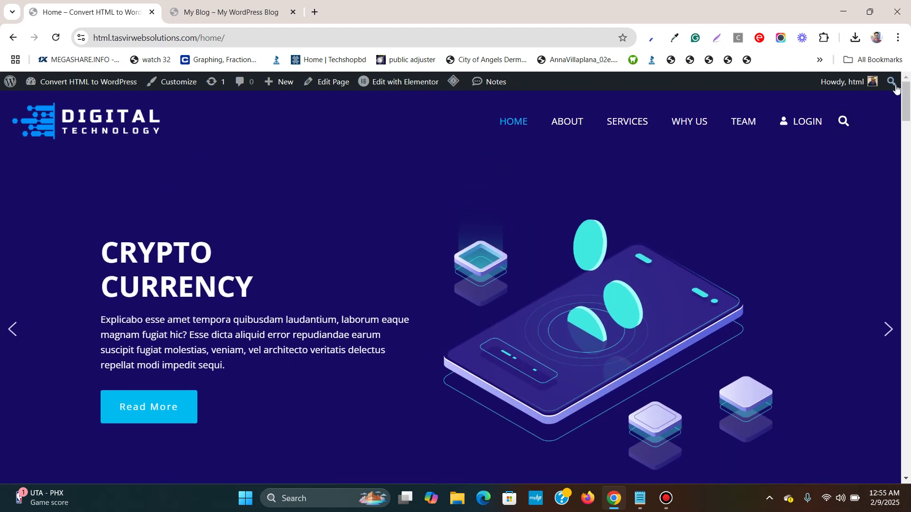
pyautogui.moveTo(909, 93)
pyautogui.mouseDown()
pyautogui.moveTo(909, 171)
pyautogui.moveTo(908, 85)
pyautogui.mouseUp()
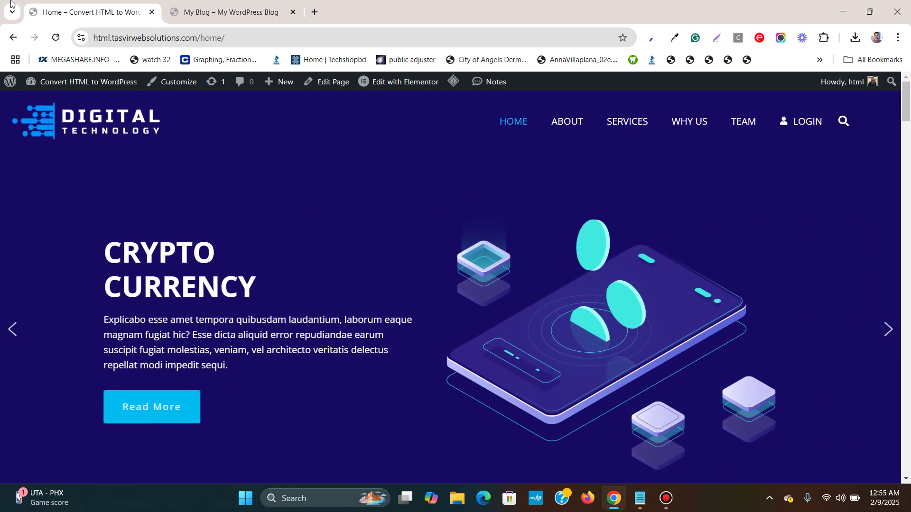
pyautogui.click(195, 9)
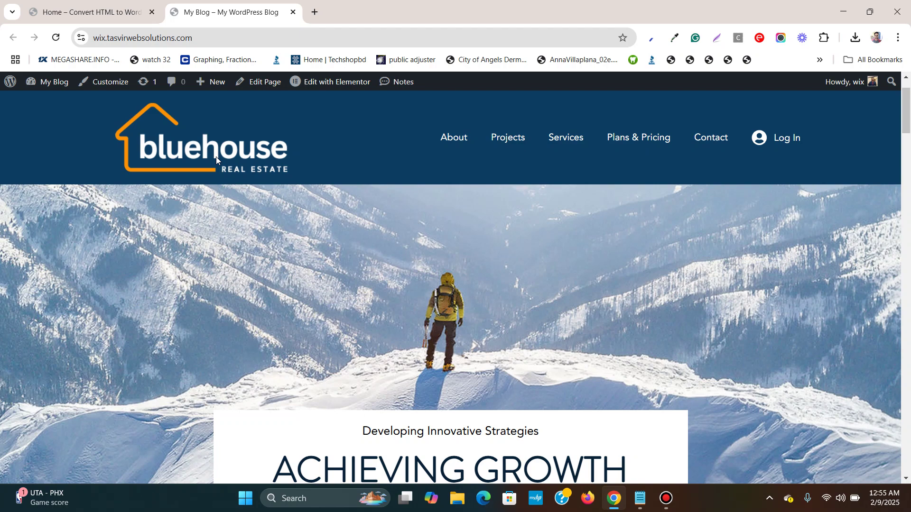
# Compare both tabs, scroll the bluehouse homepage, and show the Edit with Elementor dropdown
pyautogui.click(98, 10)
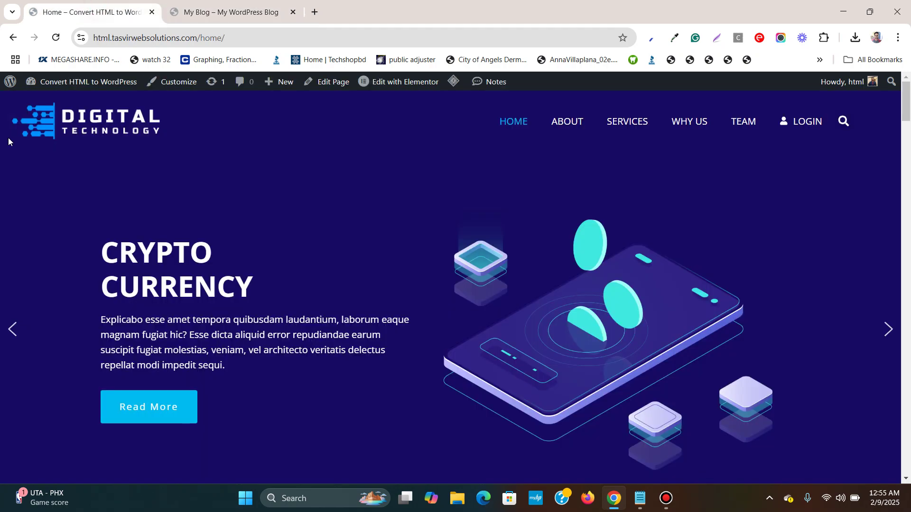
pyautogui.click(232, 10)
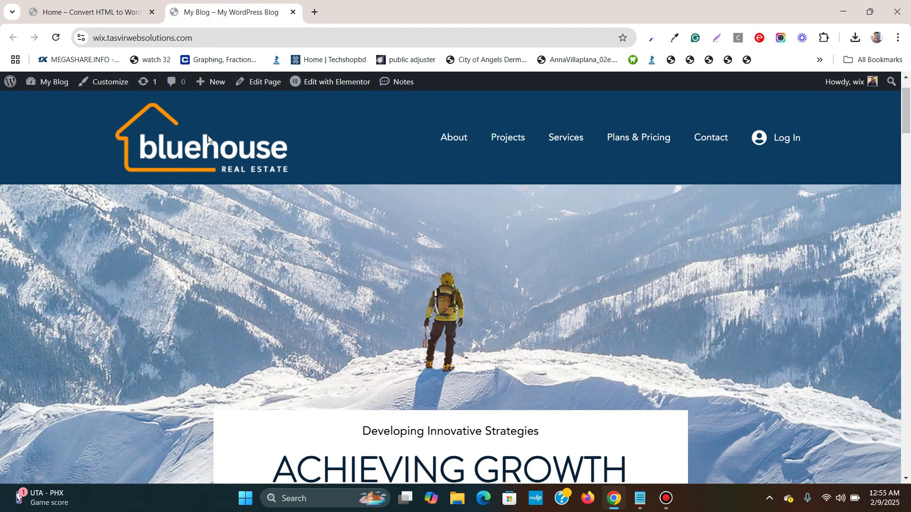
pyautogui.scroll(-15, 332, 204)
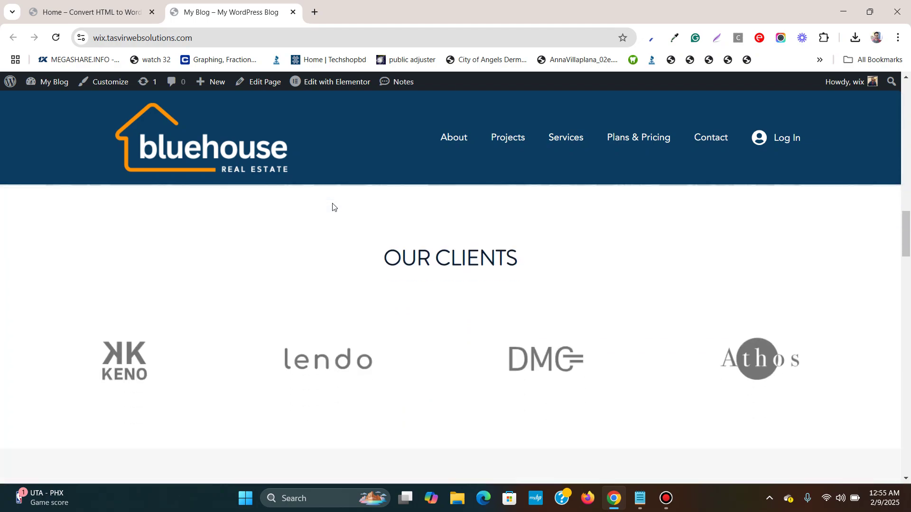
pyautogui.scroll(15, 333, 204)
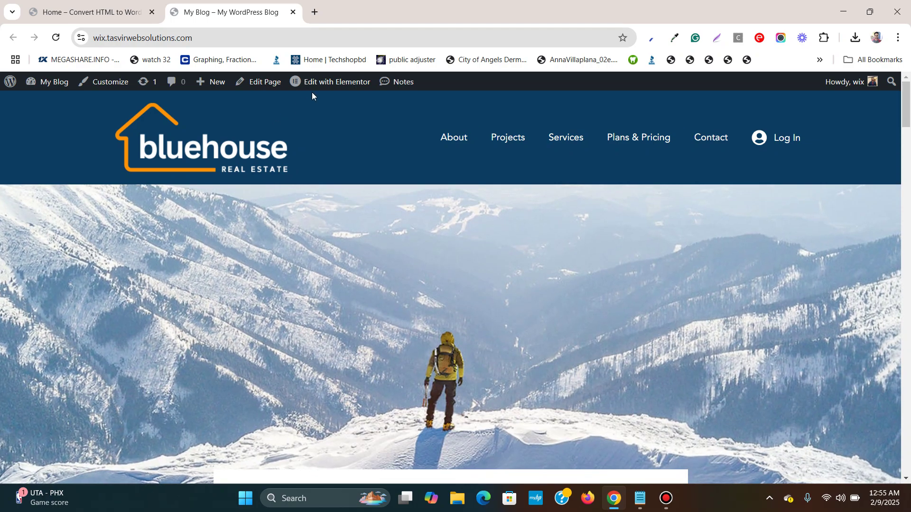
pyautogui.moveTo(322, 84)
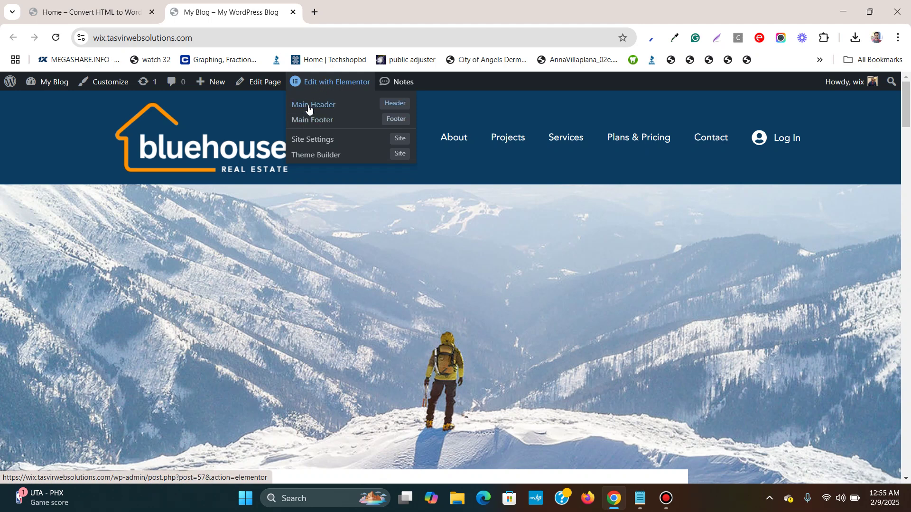
# Open the Main Header template in the Elementor editor in a new tab
pyautogui.rightClick(308, 104)
pyautogui.click(369, 119)
pyautogui.click(328, 11)
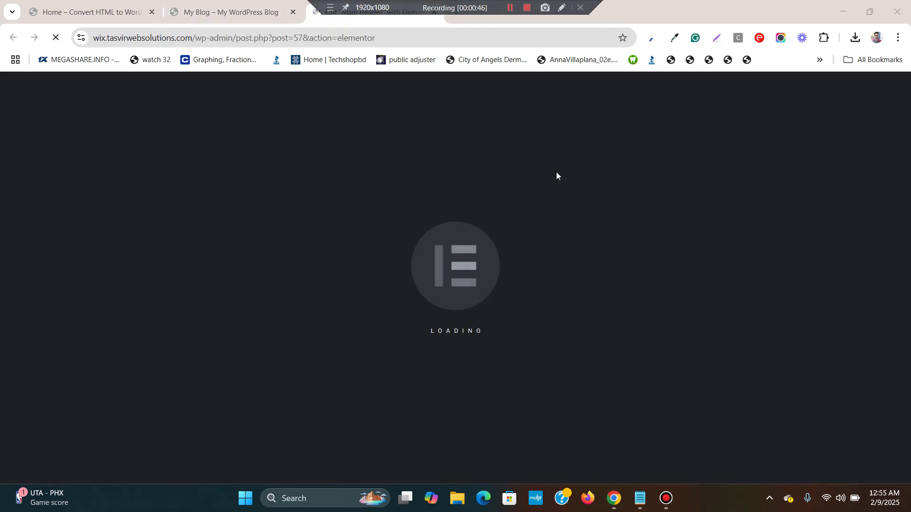
pyautogui.moveTo(523, 2)
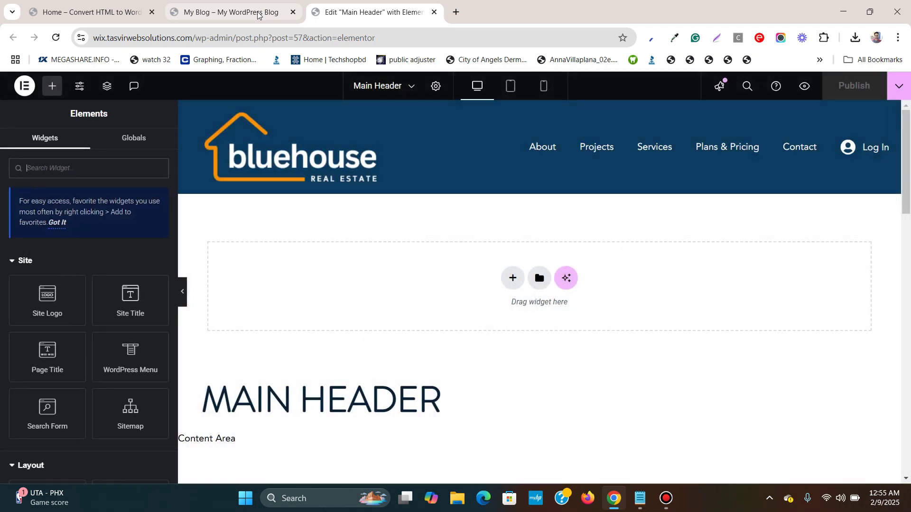
pyautogui.moveTo(258, 15)
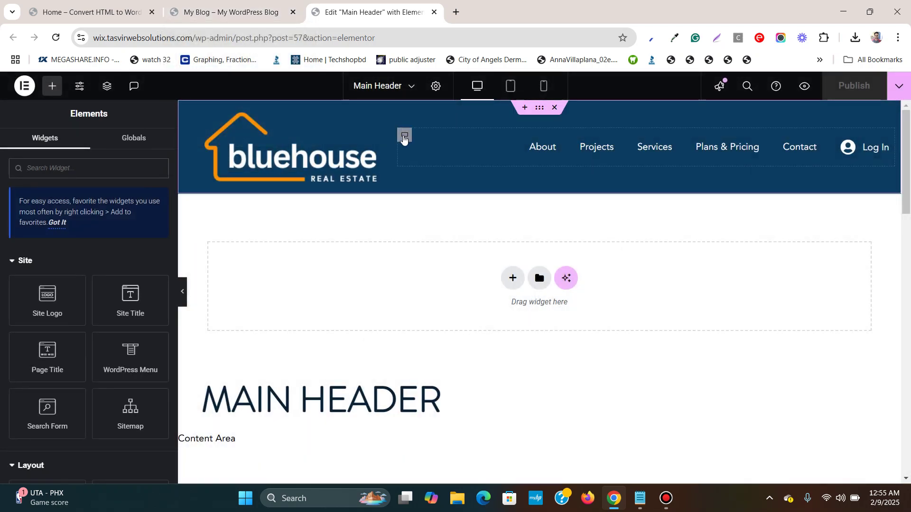
# Select the bluehouse logo image and show its Advanced settings
pyautogui.click(385, 121)
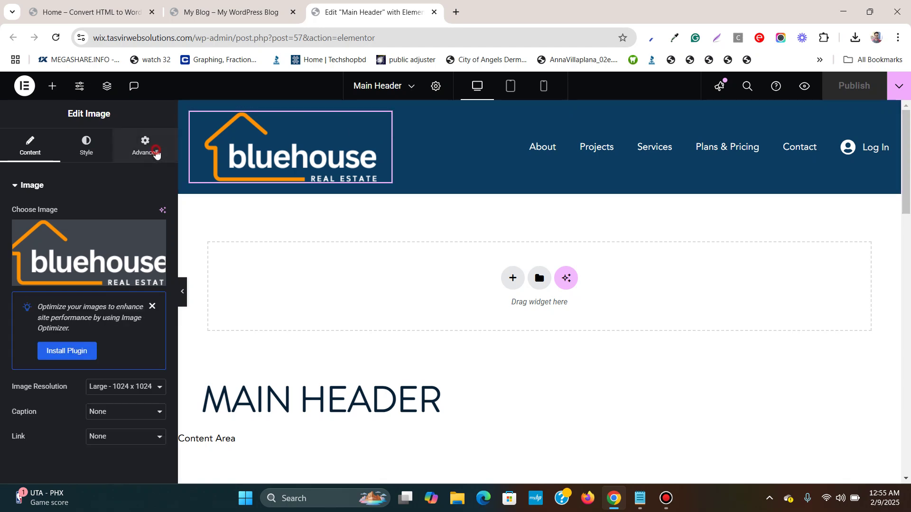
pyautogui.click(156, 153)
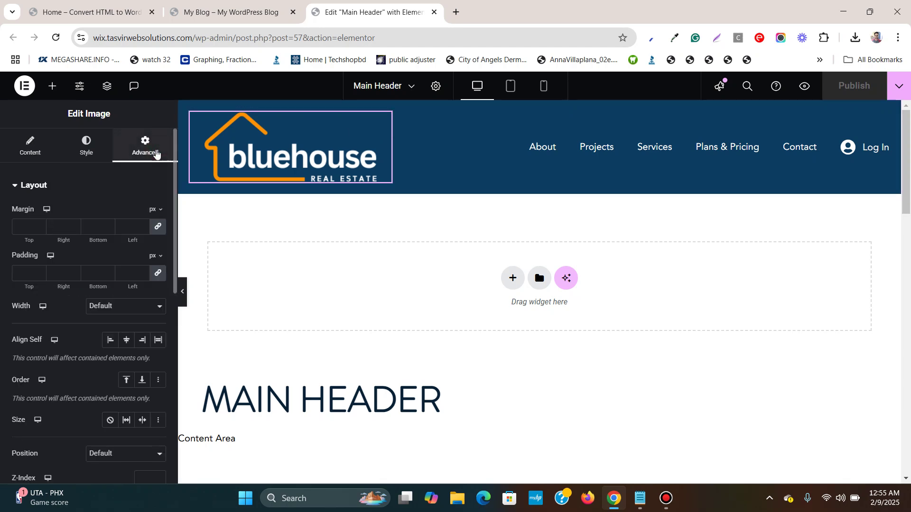
pyautogui.click(641, 498)
# Copy the class name 'logoimage' from the Notepad CSS notes, then minimize Notepad
pyautogui.click(385, 289)
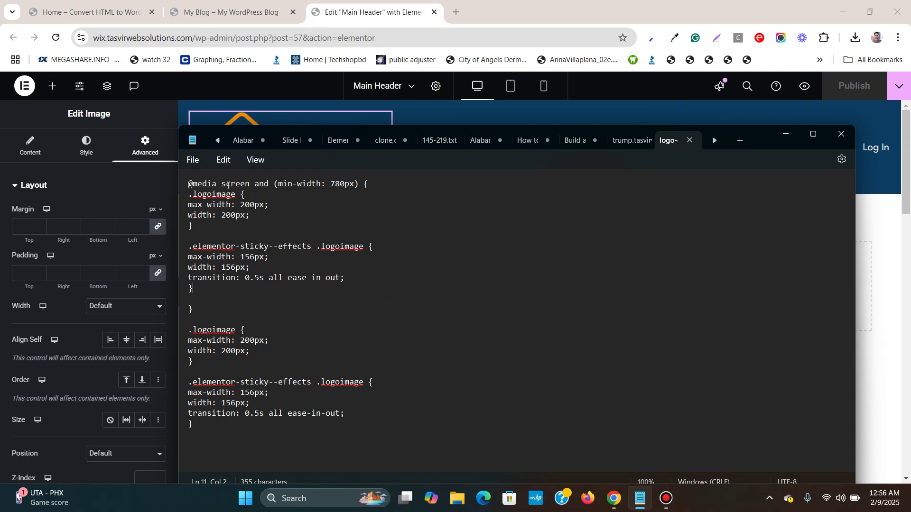
pyautogui.moveTo(236, 194); pyautogui.dragTo(194, 200)
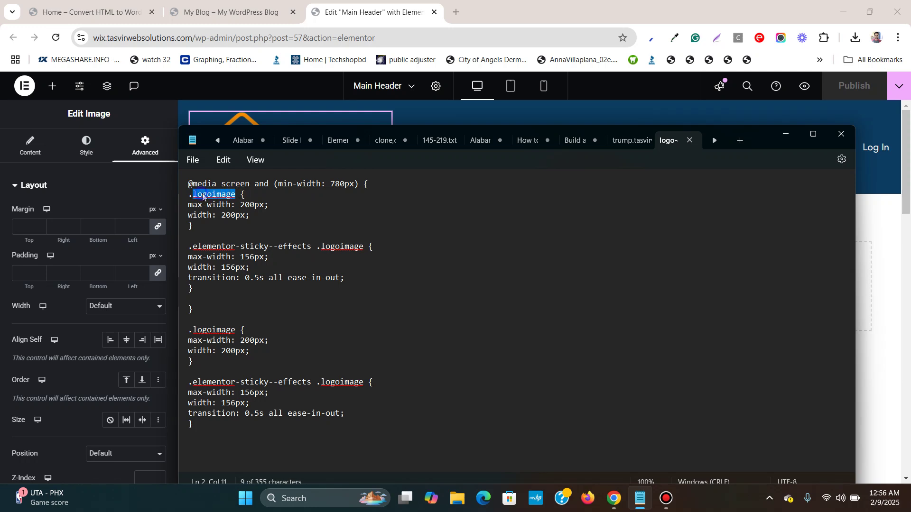
pyautogui.rightClick(194, 197)
pyautogui.click(243, 290)
pyautogui.click(793, 135)
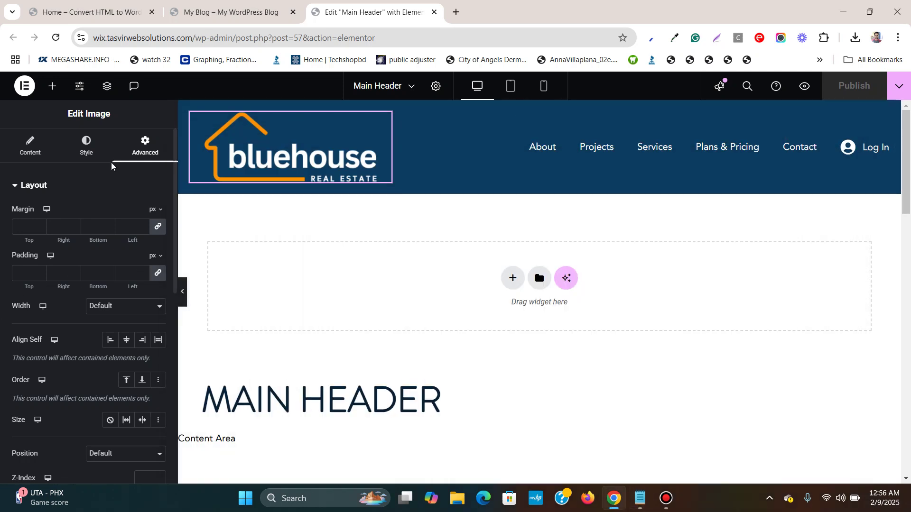
# Paste 'logoimage' into the logo's CSS Classes field and publish the header
pyautogui.scroll(-3, 64, 329)
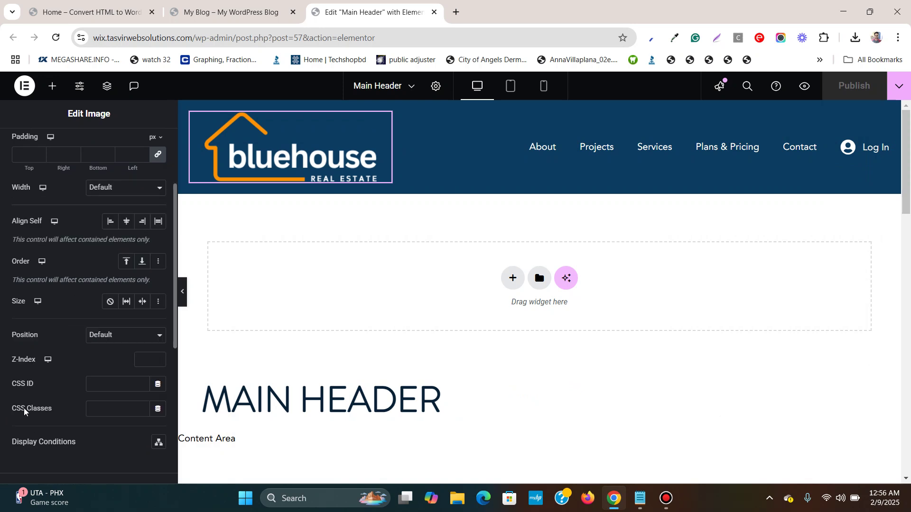
pyautogui.rightClick(118, 409)
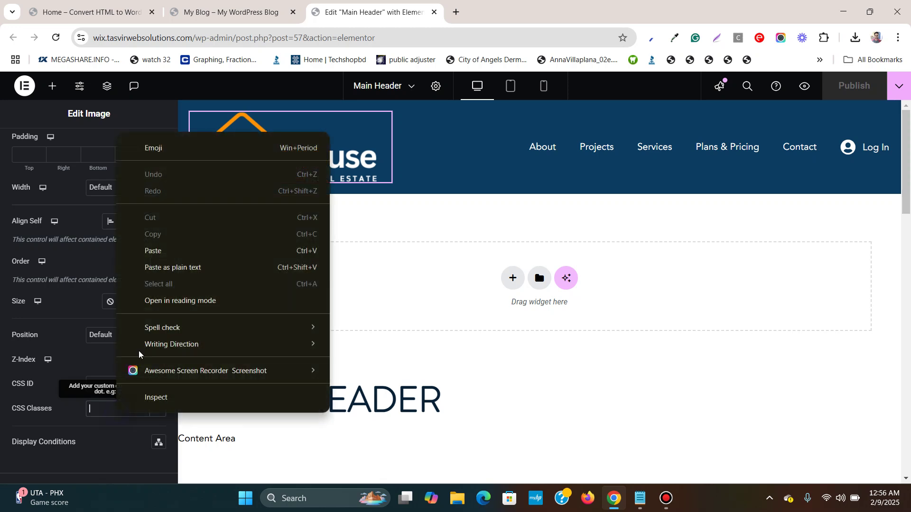
pyautogui.click(174, 255)
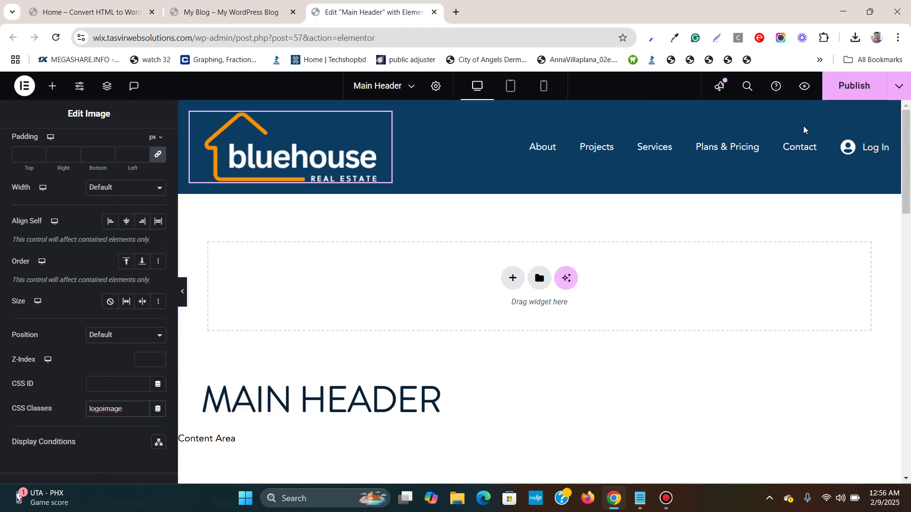
pyautogui.click(873, 88)
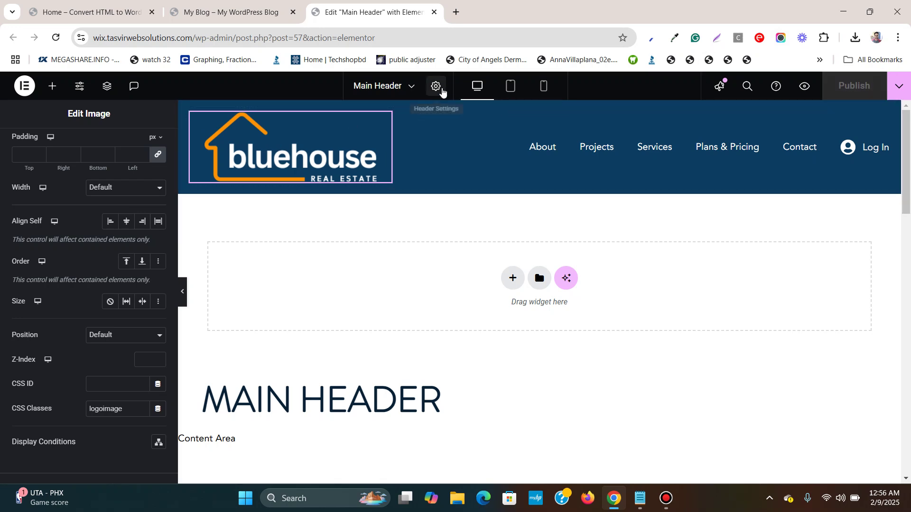
# Show the Main Header settings' Advanced custom CSS editor
pyautogui.click(442, 91)
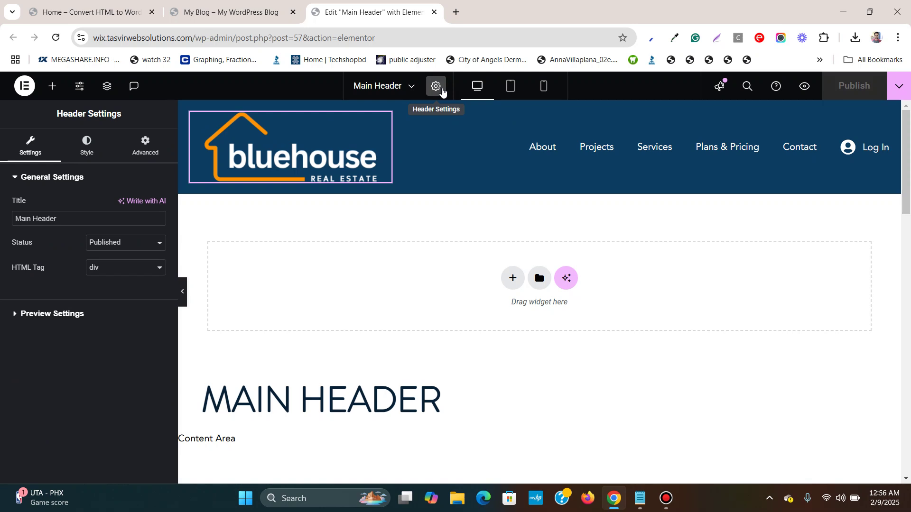
pyautogui.click(145, 147)
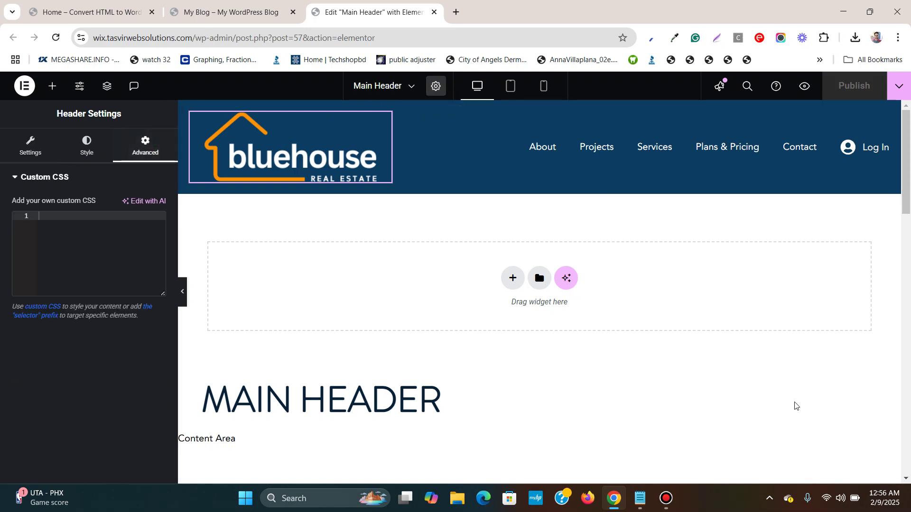
pyautogui.click(640, 498)
# Select all of the logoimage CSS in Notepad and copy it
pyautogui.click(228, 205)
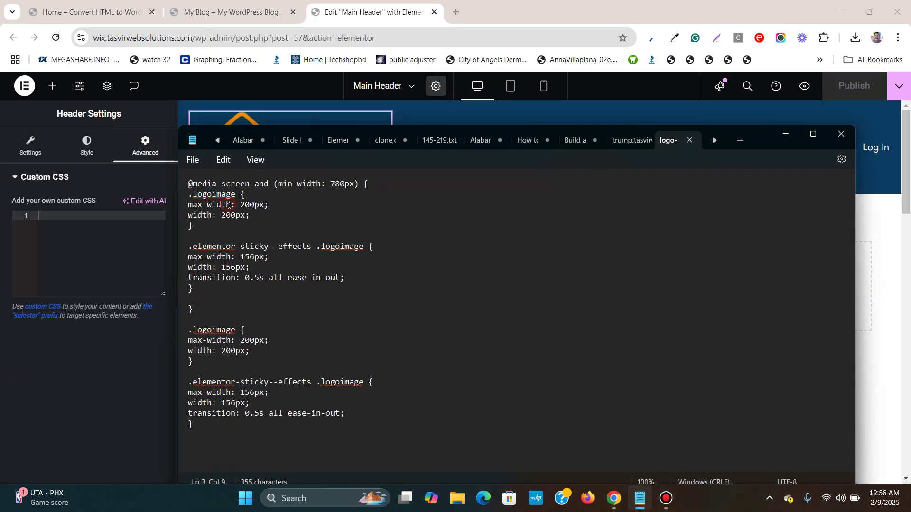
pyautogui.click(191, 184)
pyautogui.click(188, 183)
pyautogui.hotkey('ctrl', 'a')
pyautogui.rightClick(191, 184)
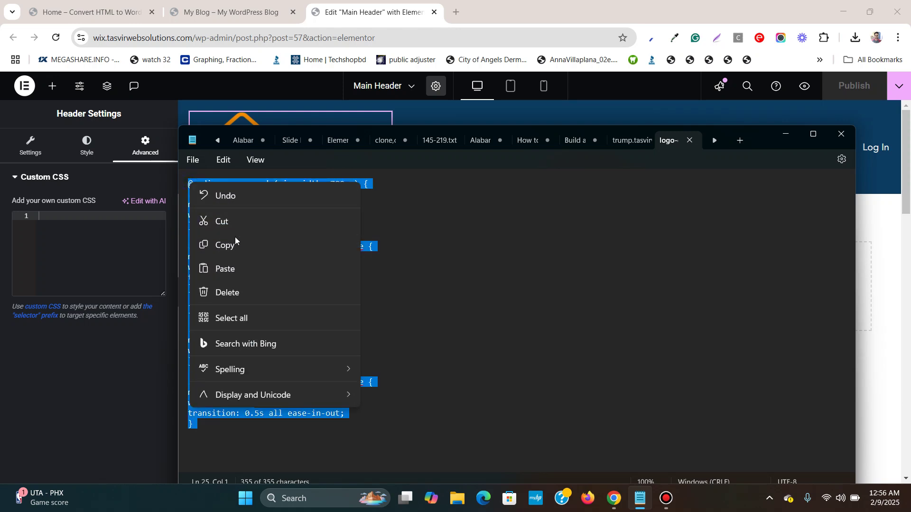
pyautogui.click(235, 244)
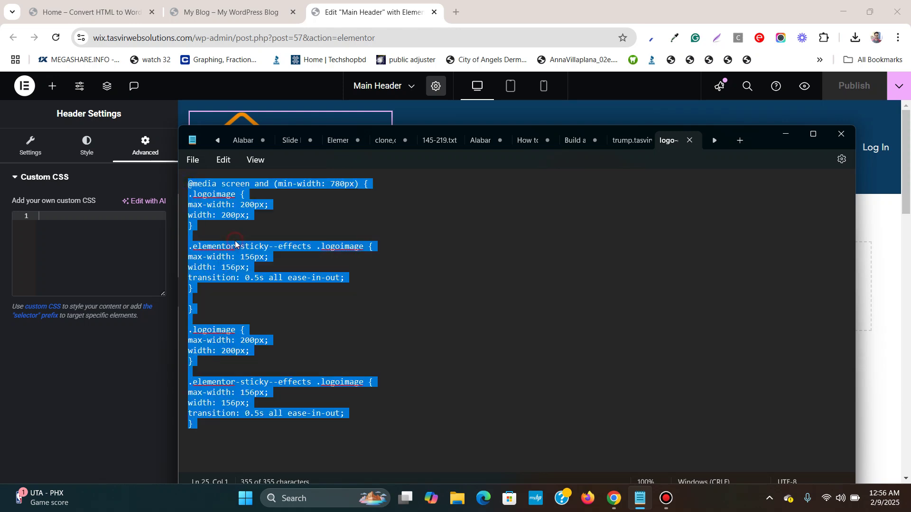
# Paste the logoimage CSS into the header's Custom CSS box
pyautogui.click(786, 136)
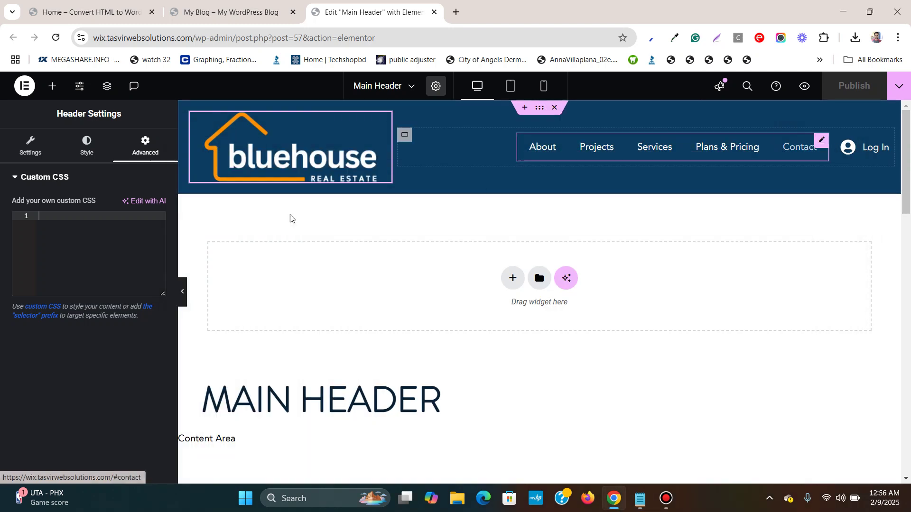
pyautogui.rightClick(85, 222)
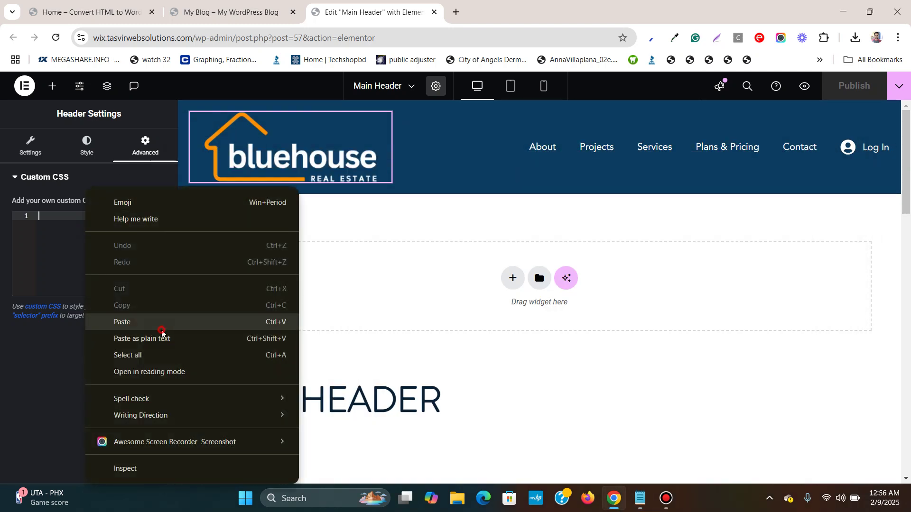
pyautogui.click(162, 326)
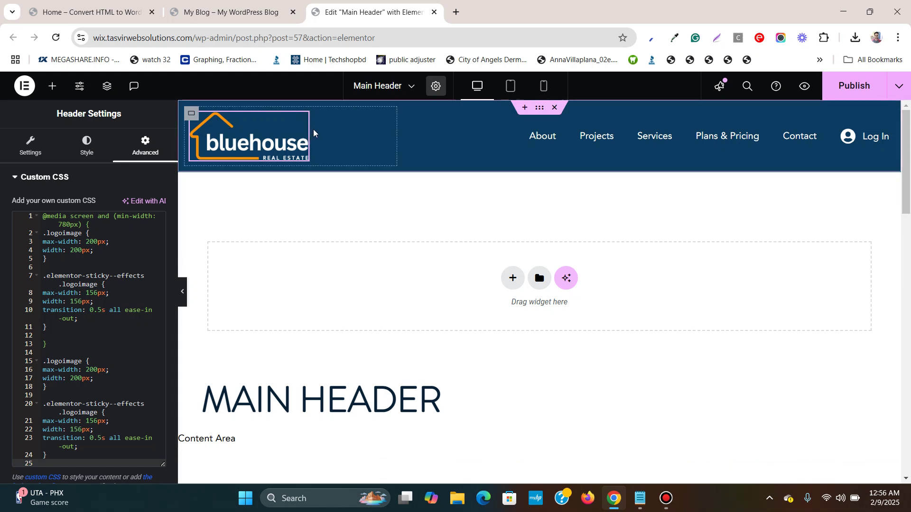
# Change line 3's max-width from 200px to 220px and select the 220
pyautogui.click(93, 243)
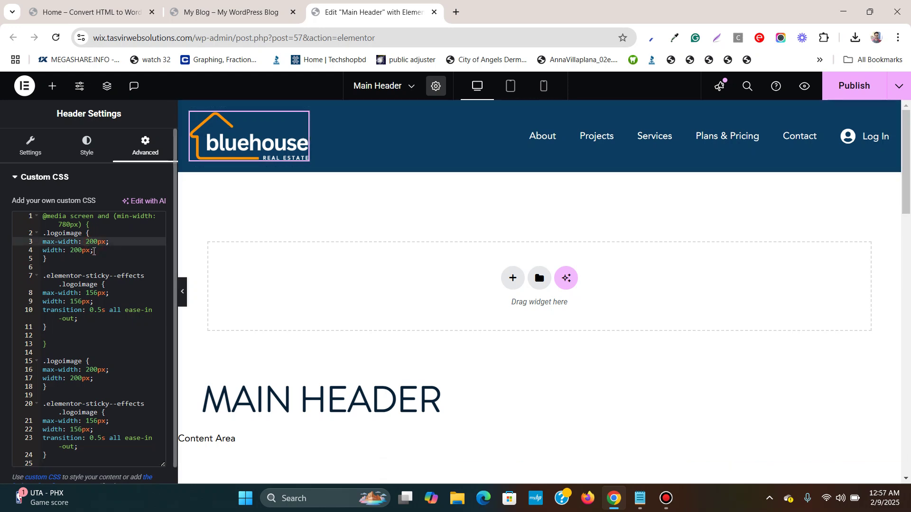
pyautogui.press('BackSpace')
pyautogui.write('2')
pyautogui.click(91, 242)
# Copy 220 and paste it over the 200 width on line 4
pyautogui.rightClick(90, 245)
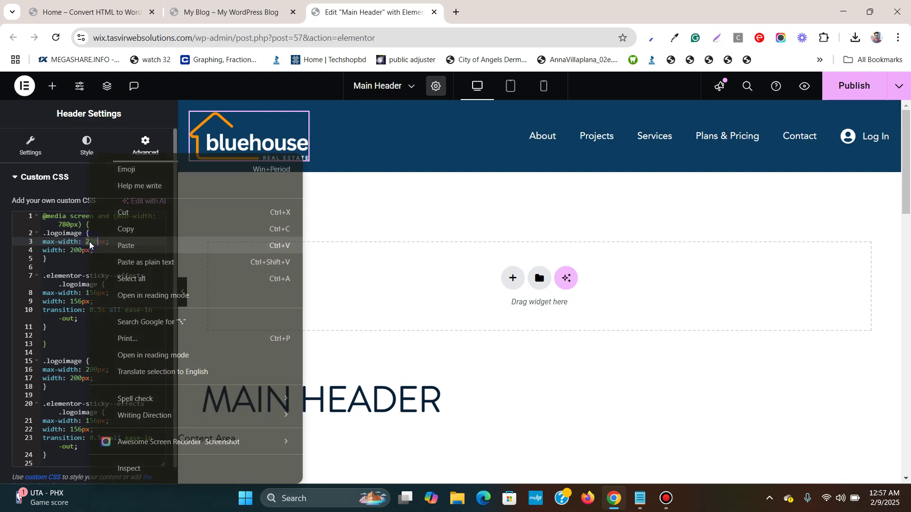
pyautogui.click(135, 232)
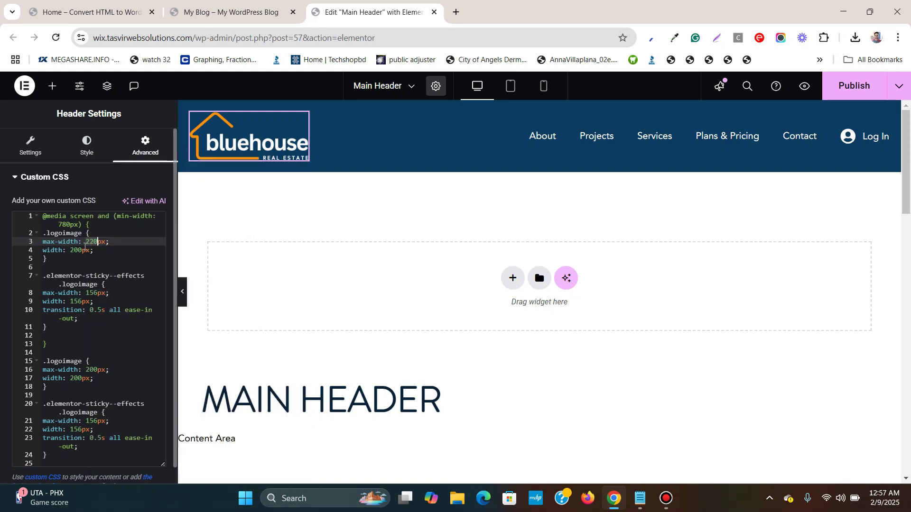
pyautogui.click(78, 250)
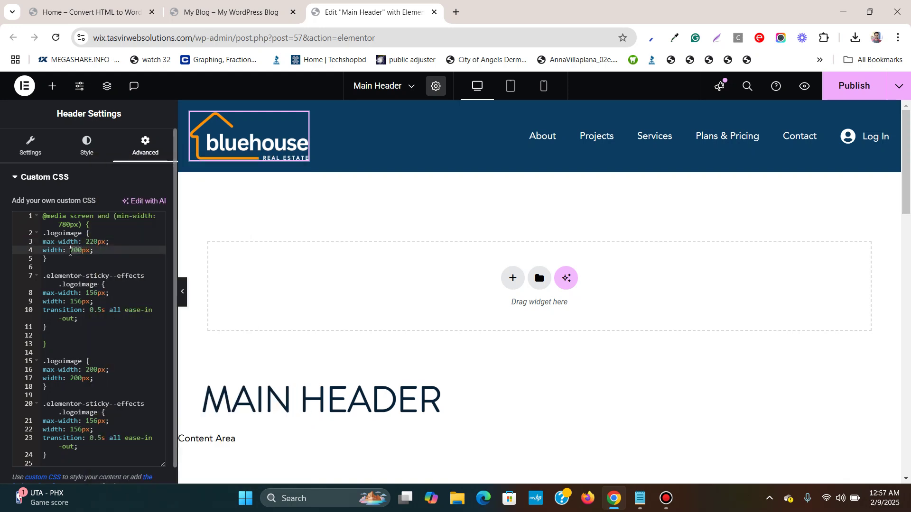
pyautogui.rightClick(71, 250)
pyautogui.click(143, 265)
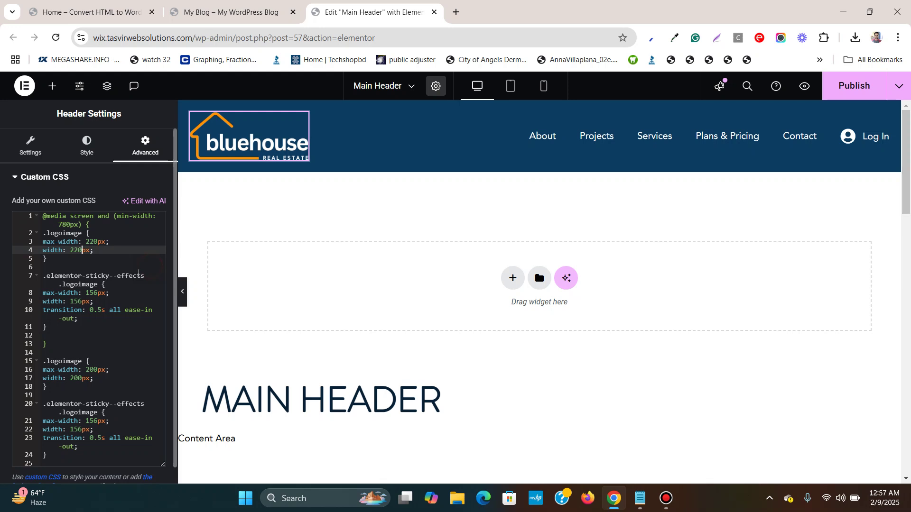
# Replace 200 with 220 for the max-width and width on lines 16 and 17
pyautogui.scroll(-1, 111, 295)
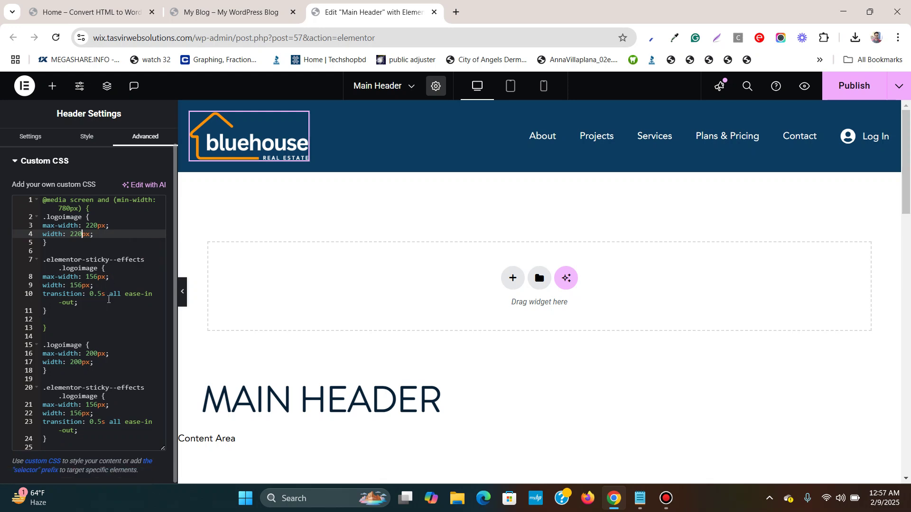
pyautogui.click(90, 354)
pyautogui.rightClick(86, 356)
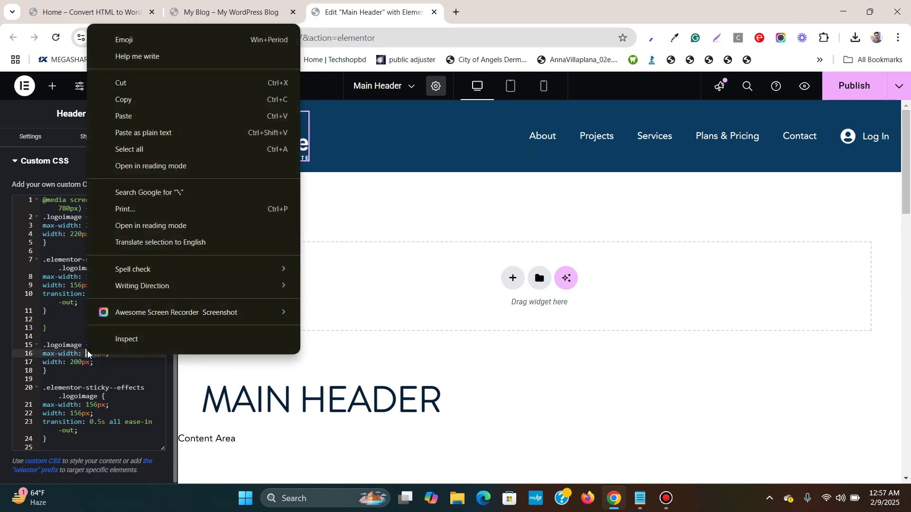
pyautogui.click(142, 132)
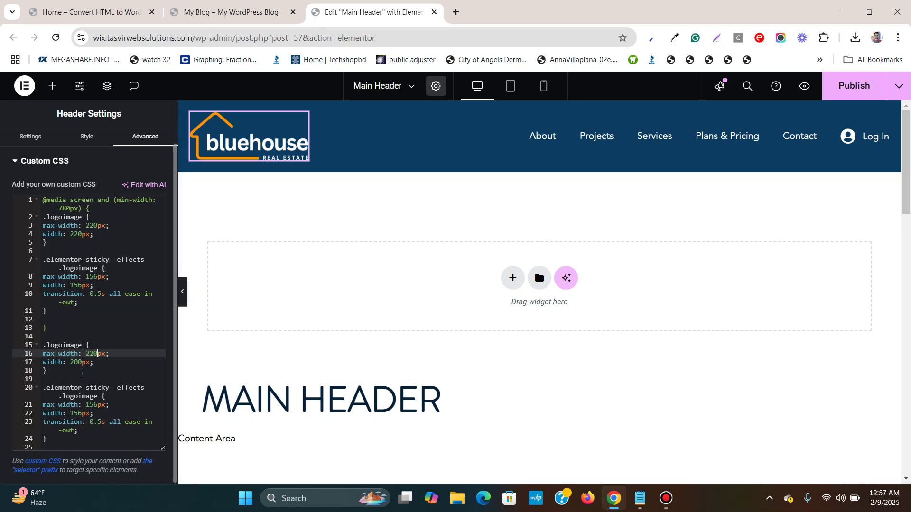
pyautogui.click(81, 362)
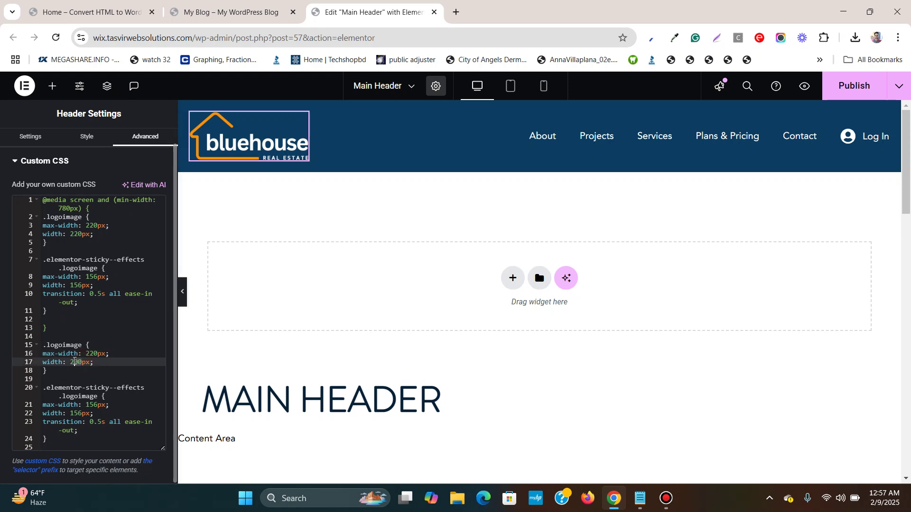
pyautogui.rightClick(73, 364)
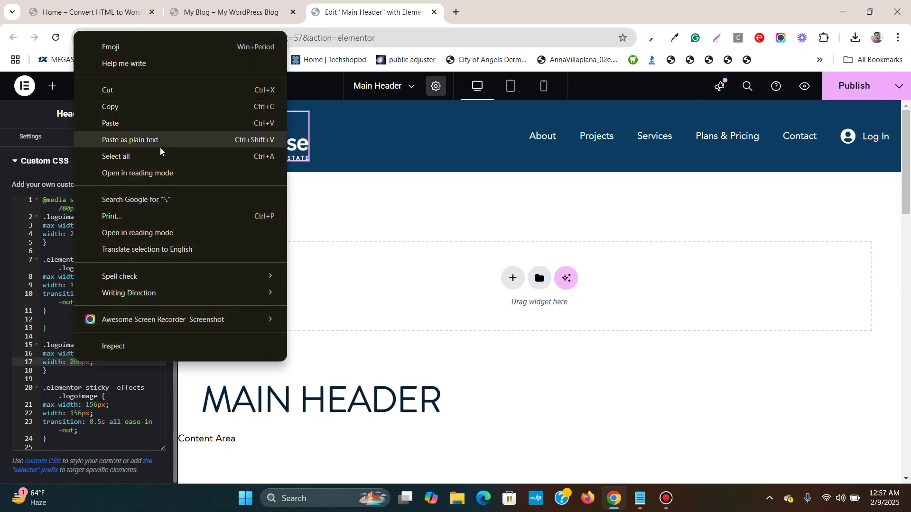
pyautogui.click(132, 137)
pyautogui.scroll(-8, 311, 224)
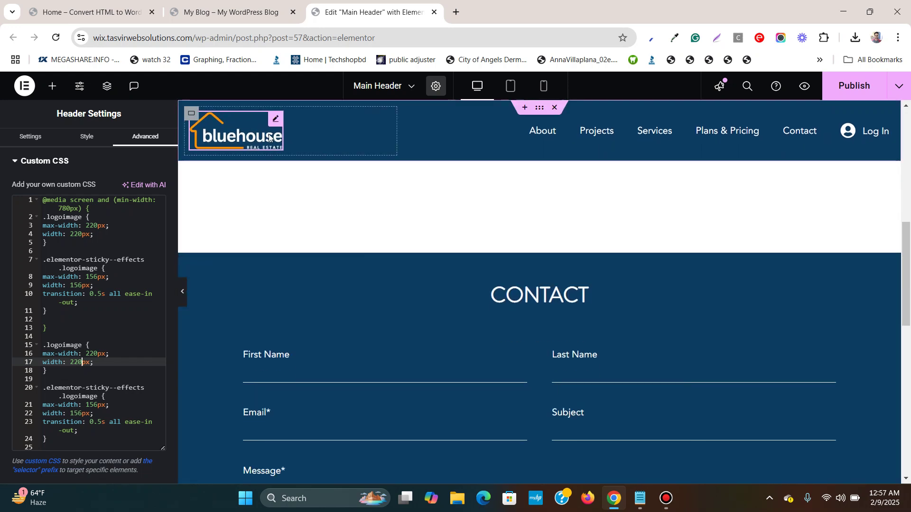
pyautogui.scroll(8, 211, 137)
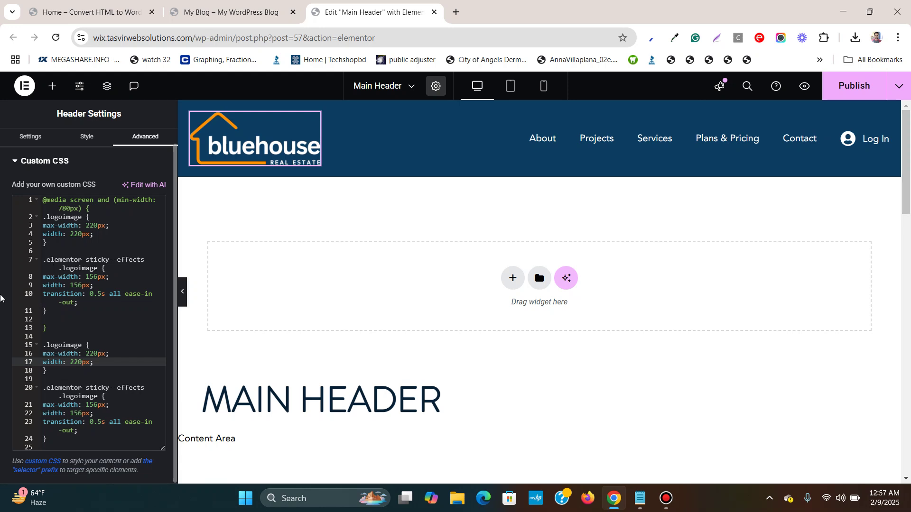
# Change line 8's sticky max-width from 156px to 120px and copy the 120
pyautogui.scroll(-5, 389, 209)
pyautogui.scroll(5, 389, 211)
pyautogui.click(98, 277)
pyautogui.press('BackSpace')
pyautogui.press('BackSpace')
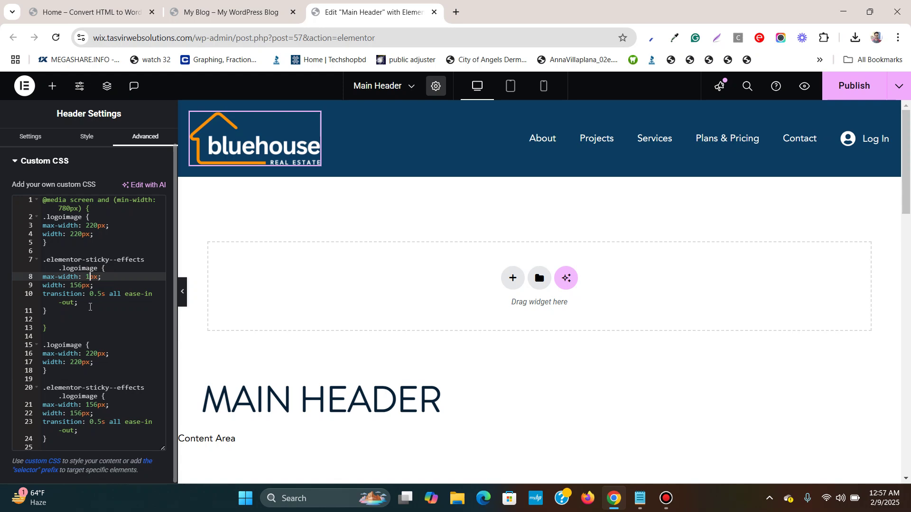
pyautogui.write('20')
pyautogui.rightClick(88, 277)
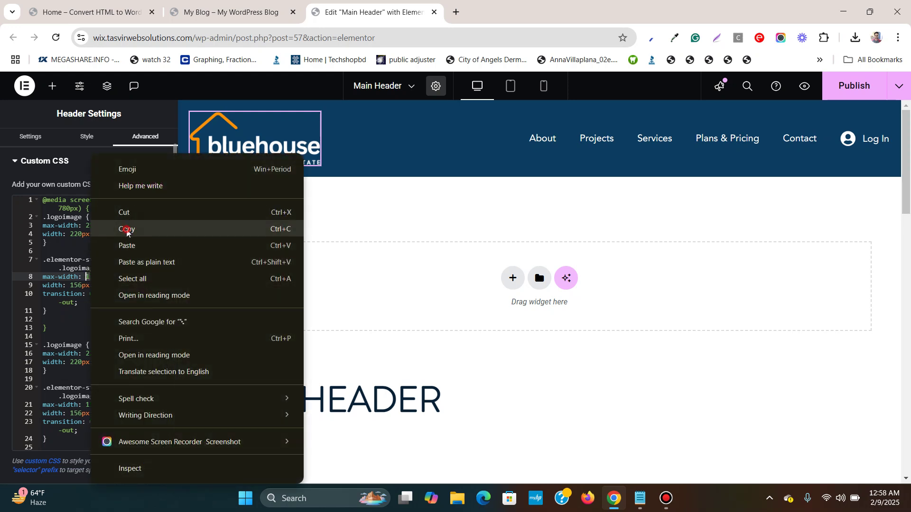
pyautogui.click(126, 229)
# Replace 156 with 120 on lines 9, 21 and 22
pyautogui.click(77, 285)
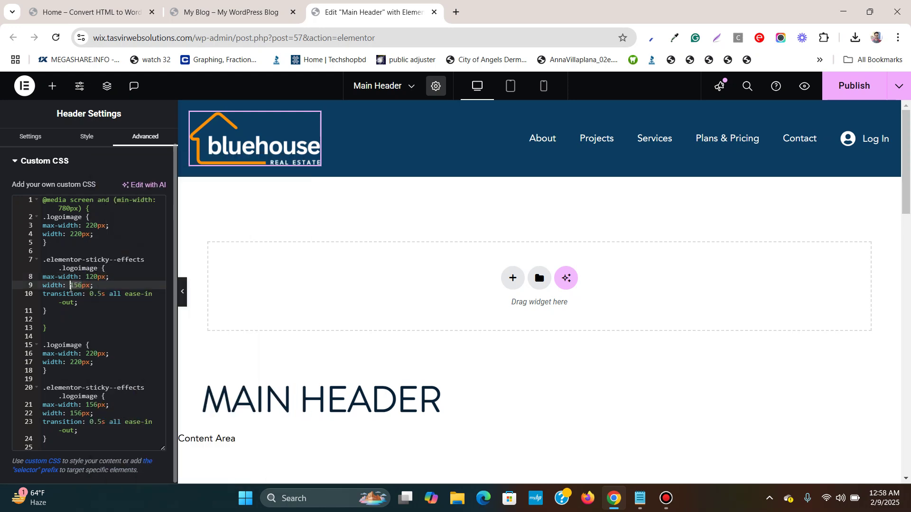
pyautogui.rightClick(75, 291)
pyautogui.click(120, 261)
pyautogui.moveTo(97, 407); pyautogui.dragTo(87, 407)
pyautogui.rightClick(88, 407)
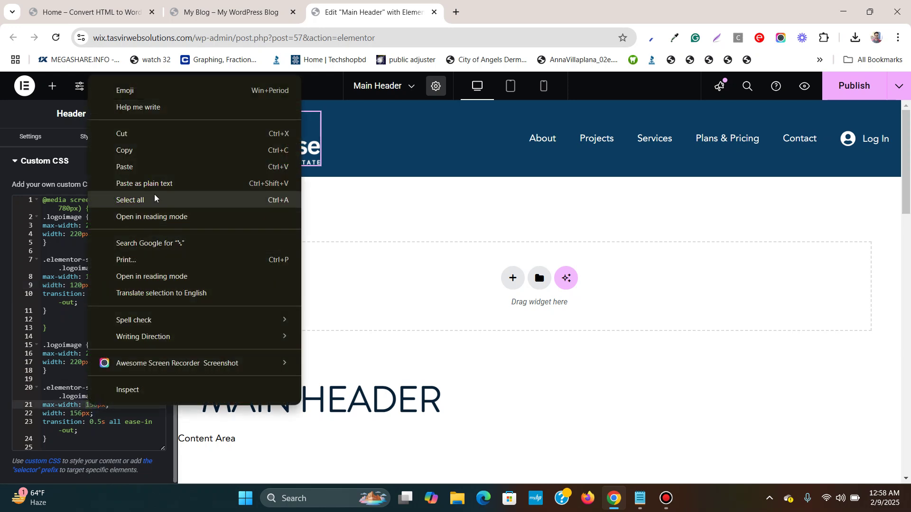
pyautogui.click(161, 182)
pyautogui.moveTo(83, 414); pyautogui.dragTo(71, 414)
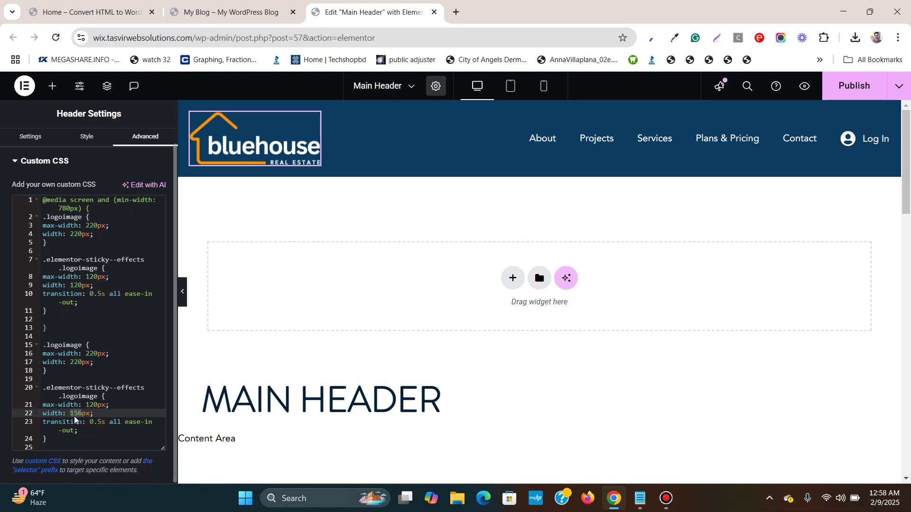
pyautogui.rightClick(73, 416)
pyautogui.click(154, 198)
# Publish the header, then scroll the preview down and up to confirm the logo shrinks
pyautogui.click(867, 86)
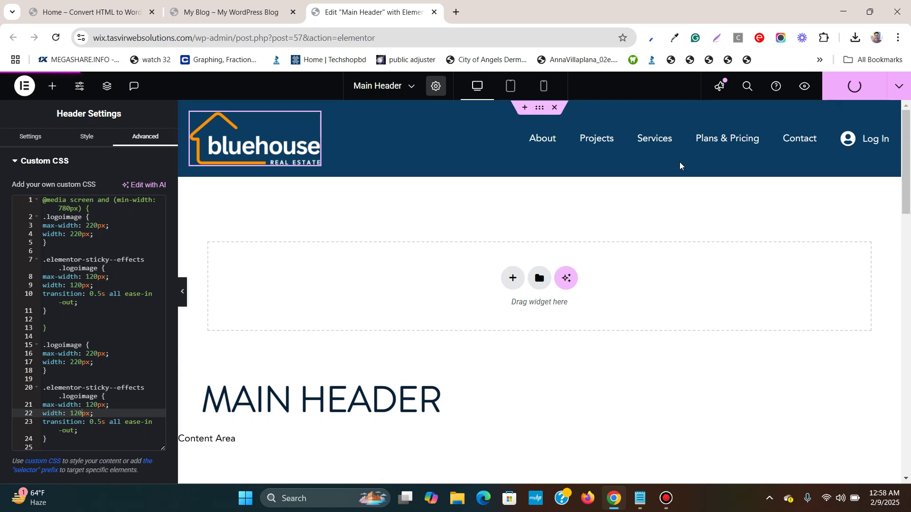
pyautogui.scroll(-4, 910, 190)
pyautogui.scroll(-3, 910, 190)
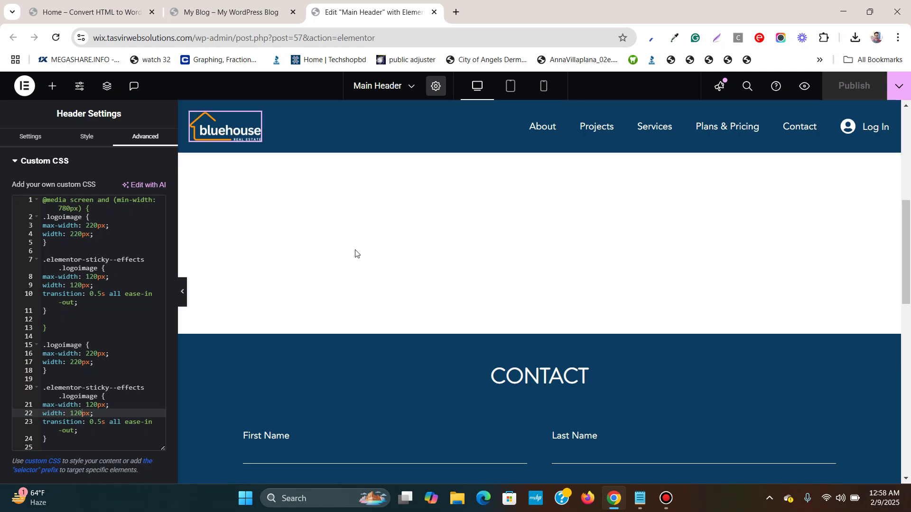
pyautogui.moveTo(909, 257); pyautogui.dragTo(910, 139)
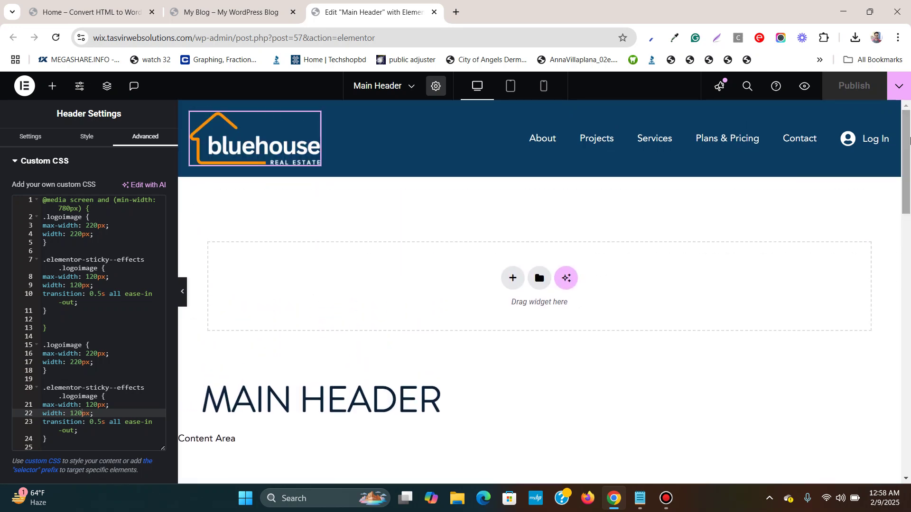
pyautogui.moveTo(909, 139); pyautogui.dragTo(909, 258)
# Reload the live Bluehouse homepage, scroll to check the logo shrinks, then return to the editor
pyautogui.click(213, 10)
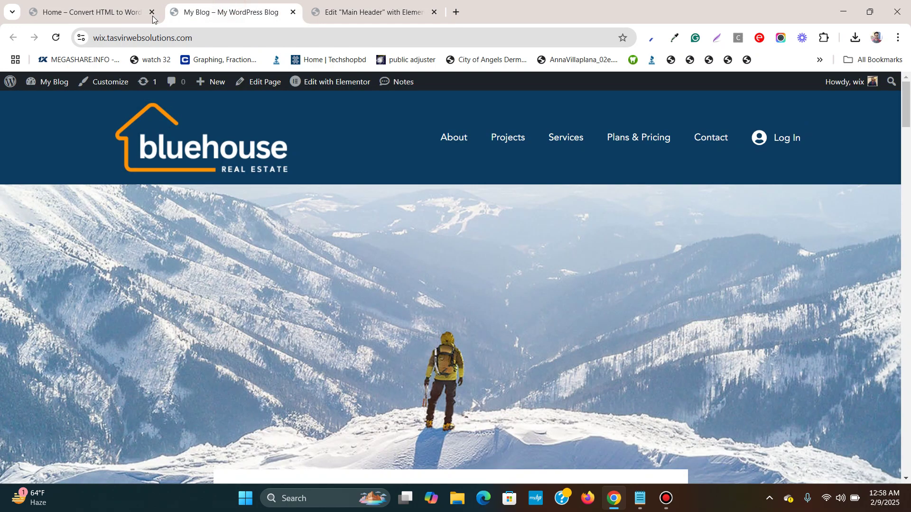
pyautogui.click(56, 38)
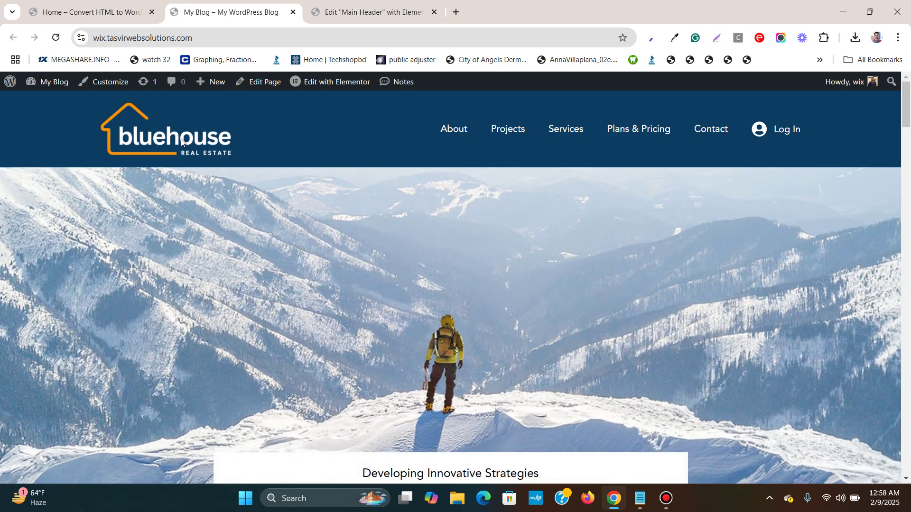
pyautogui.moveTo(908, 102)
pyautogui.mouseDown()
pyautogui.moveTo(905, 252)
pyautogui.moveTo(906, 99)
pyautogui.mouseUp()
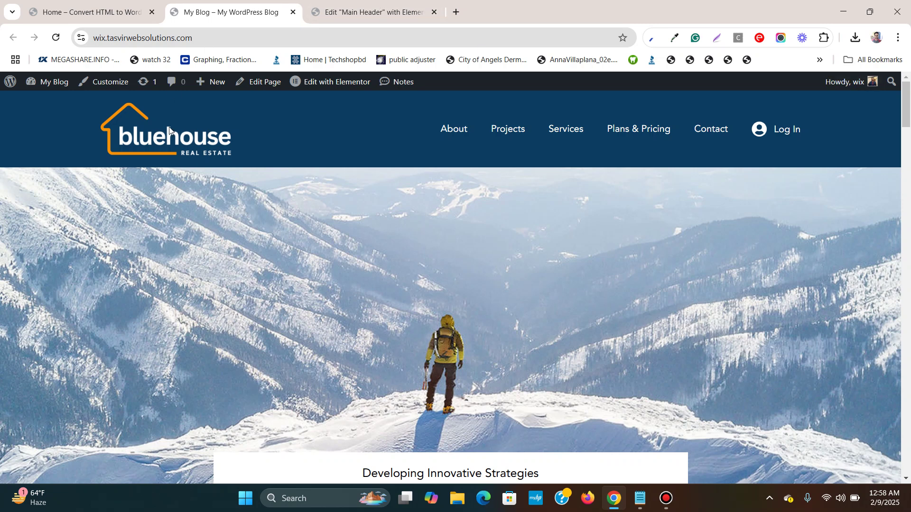
pyautogui.click(370, 12)
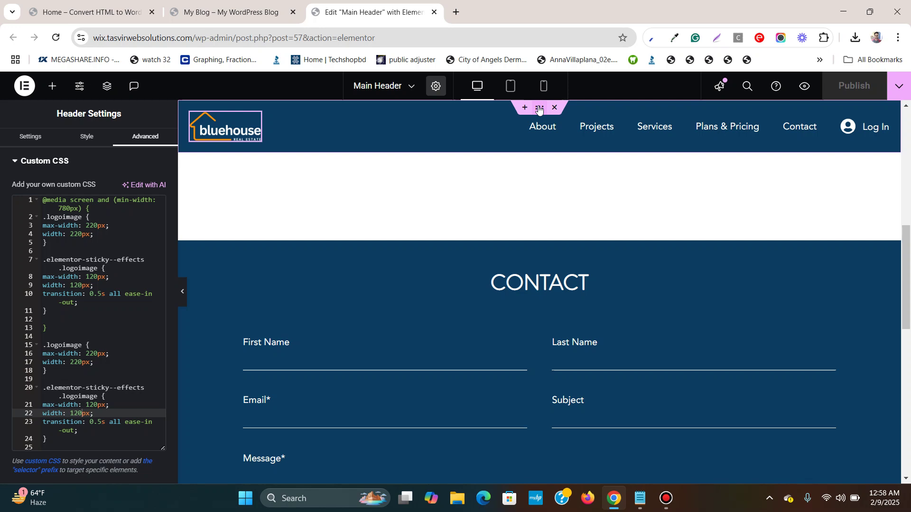
# Show the header container's Advanced > Motion Effects: sticky Top with Effects Offset 200
pyautogui.click(539, 109)
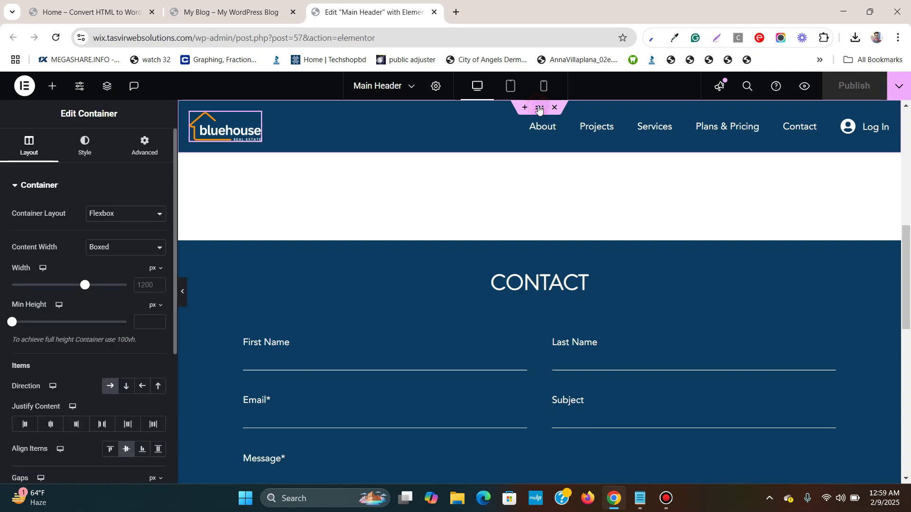
pyautogui.click(141, 139)
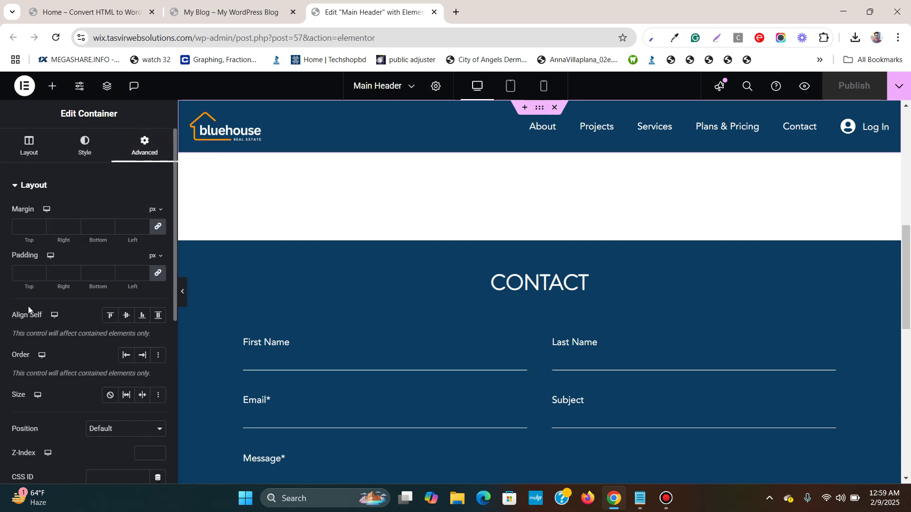
pyautogui.scroll(-5, 27, 308)
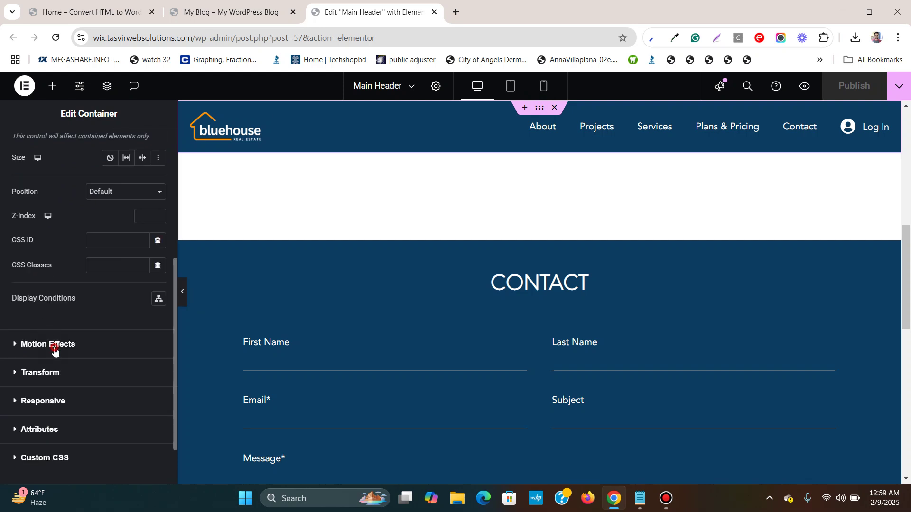
pyautogui.click(52, 344)
pyautogui.scroll(-2, 79, 301)
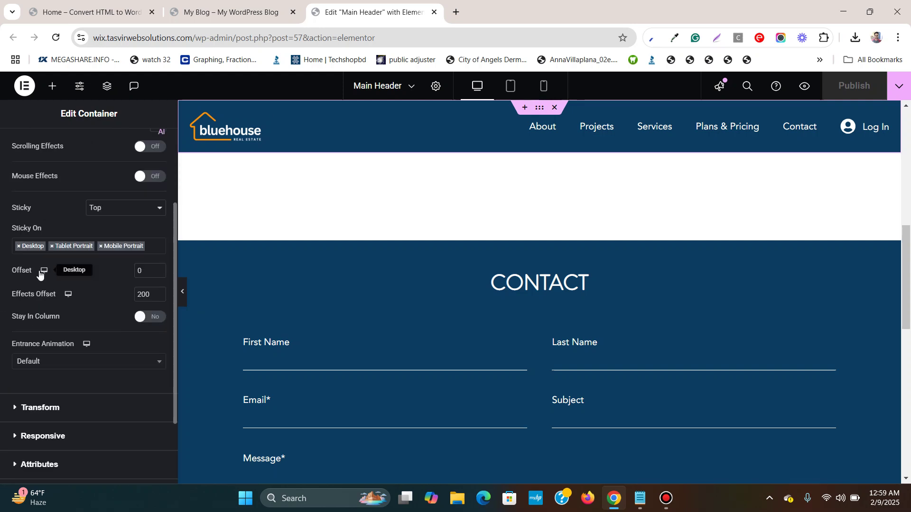
pyautogui.scroll(1, 41, 261)
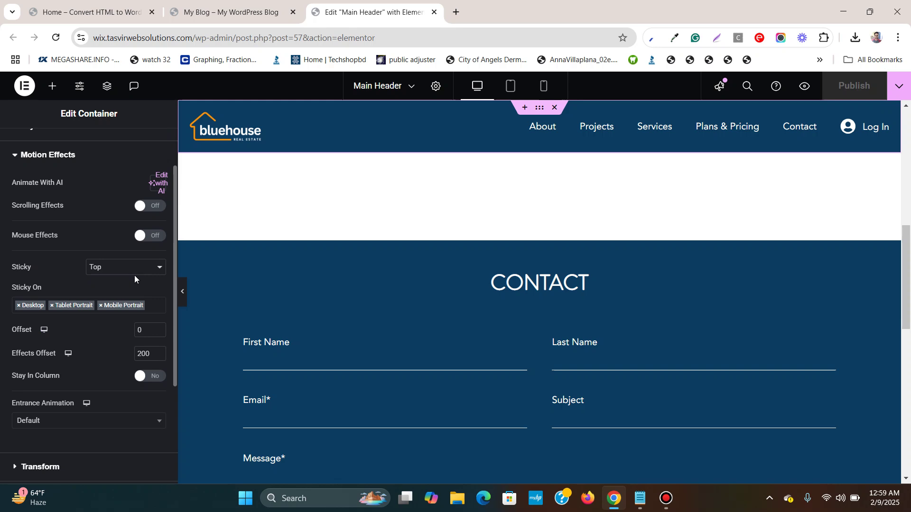
pyautogui.scroll(-5, 326, 210)
pyautogui.scroll(3, 326, 209)
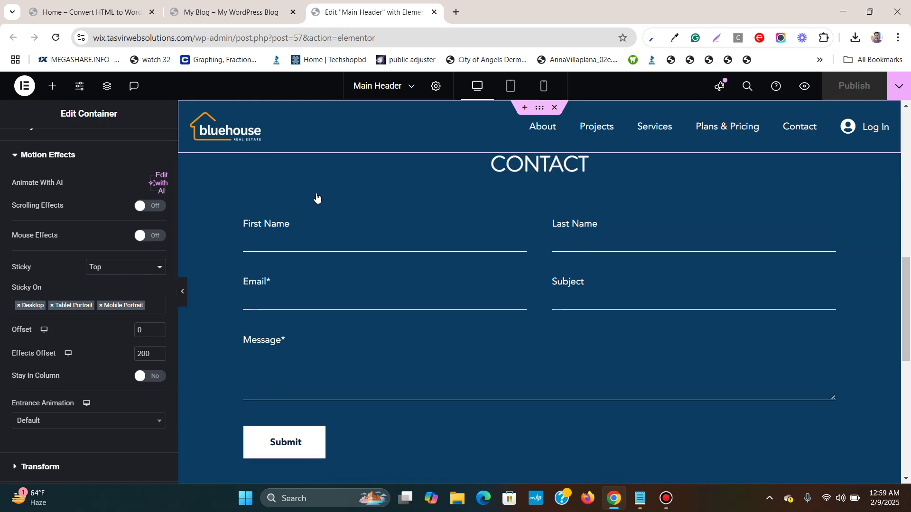
pyautogui.scroll(1, 409, 121)
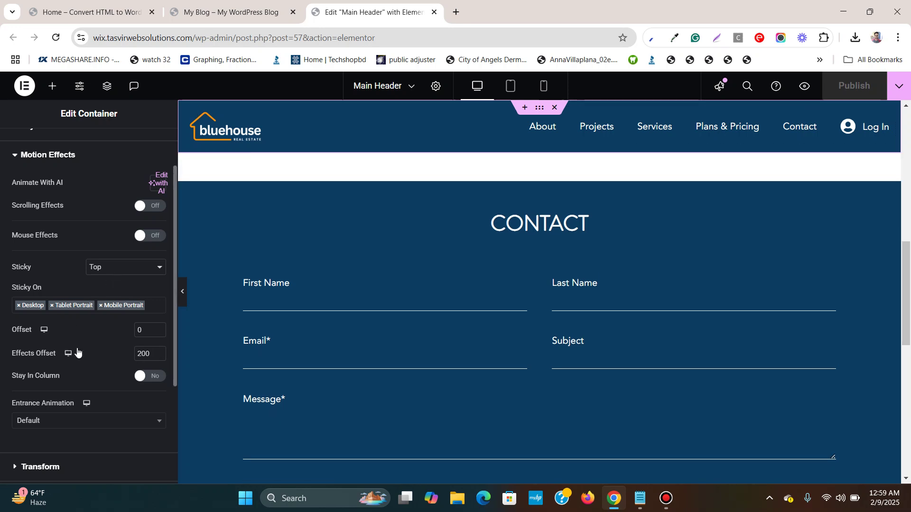
# Replace the Effects Offset value 200 with 0 and publish the Main Header
pyautogui.doubleClick(136, 356)
pyautogui.scroll(10, 452, 182)
pyautogui.scroll(1, 451, 175)
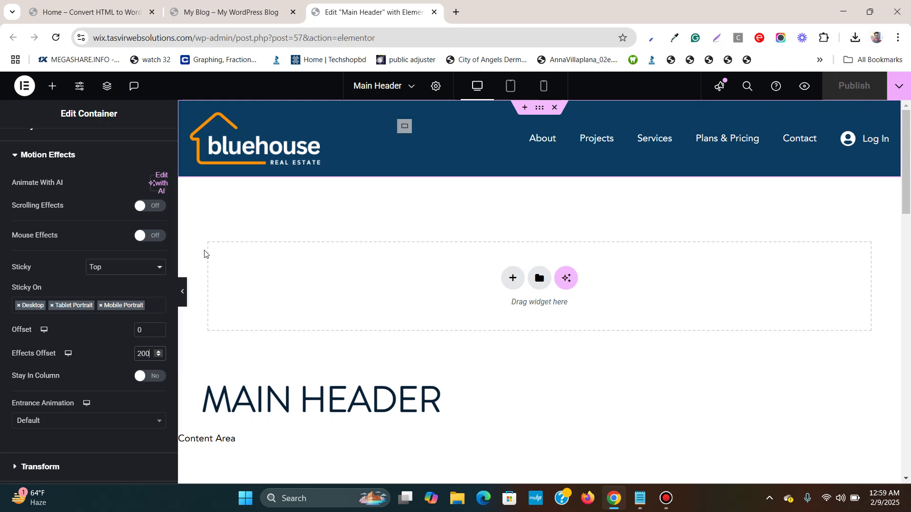
pyautogui.doubleClick(151, 359)
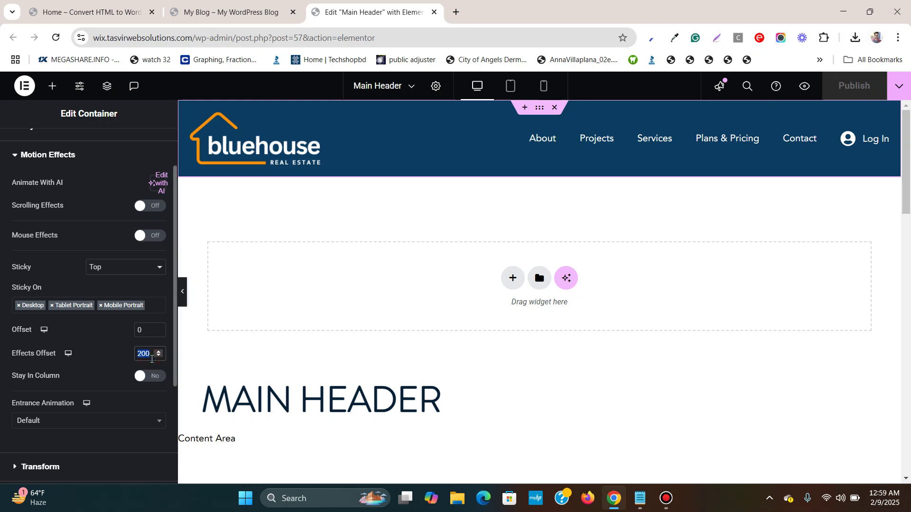
pyautogui.write('0')
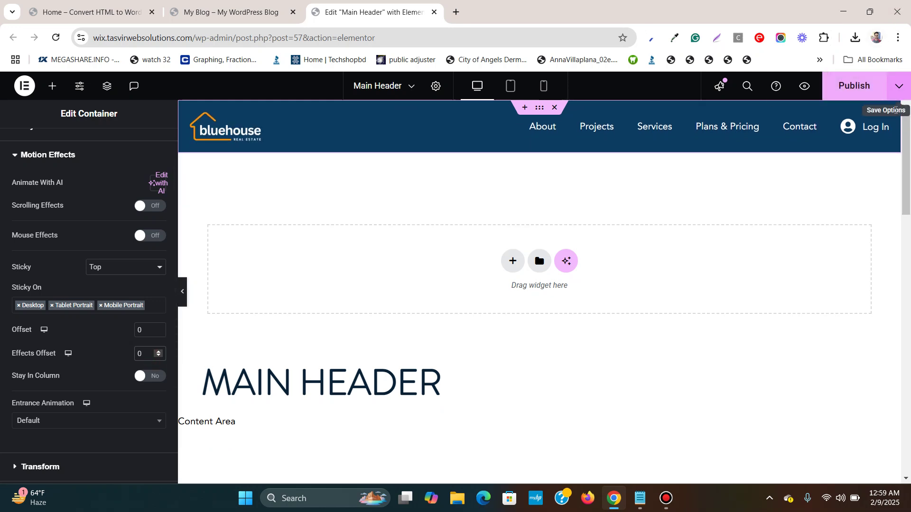
pyautogui.click(856, 86)
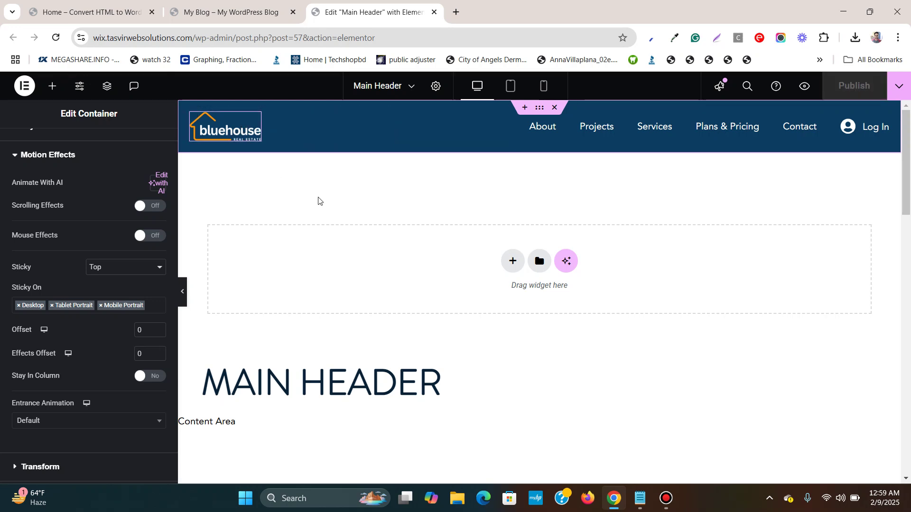
pyautogui.scroll(-5, 323, 201)
pyautogui.scroll(5, 325, 211)
# Reload the live homepage and scroll up and down to watch the sticky header's logo
pyautogui.click(228, 12)
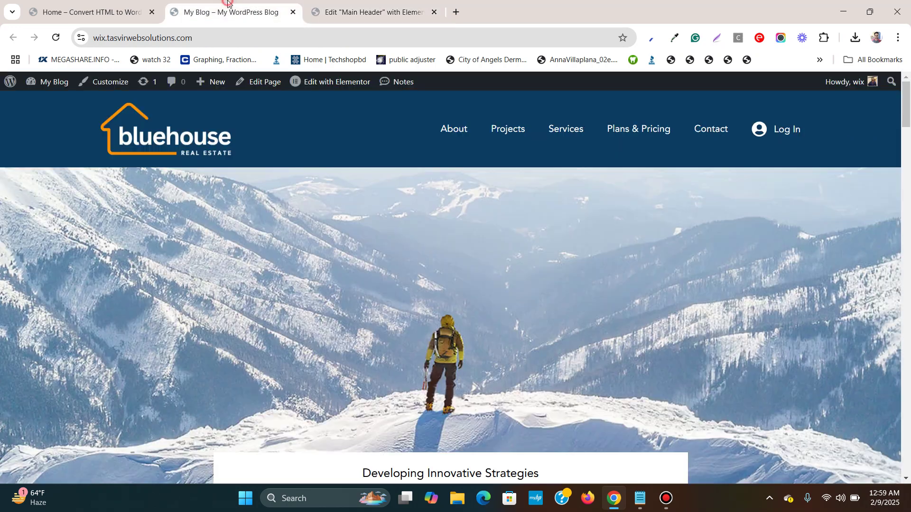
pyautogui.click(56, 39)
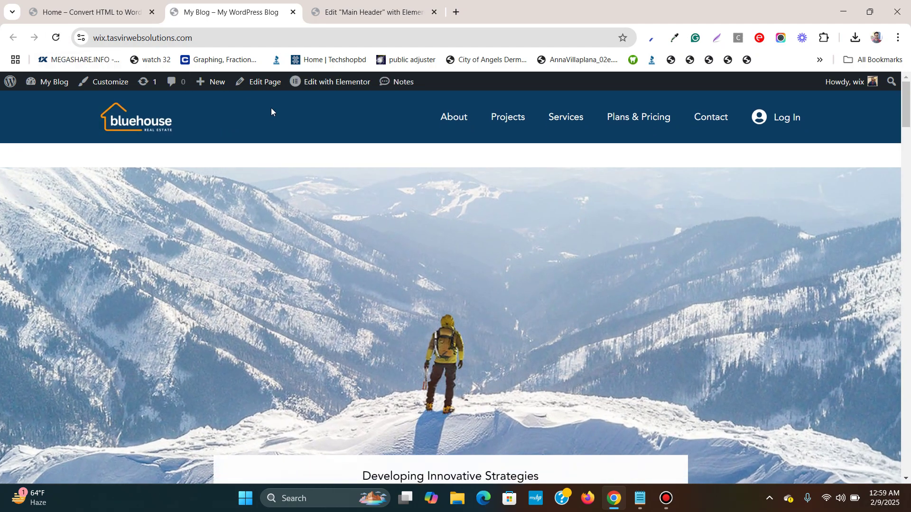
pyautogui.scroll(-8, 167, 179)
pyautogui.scroll(8, 167, 180)
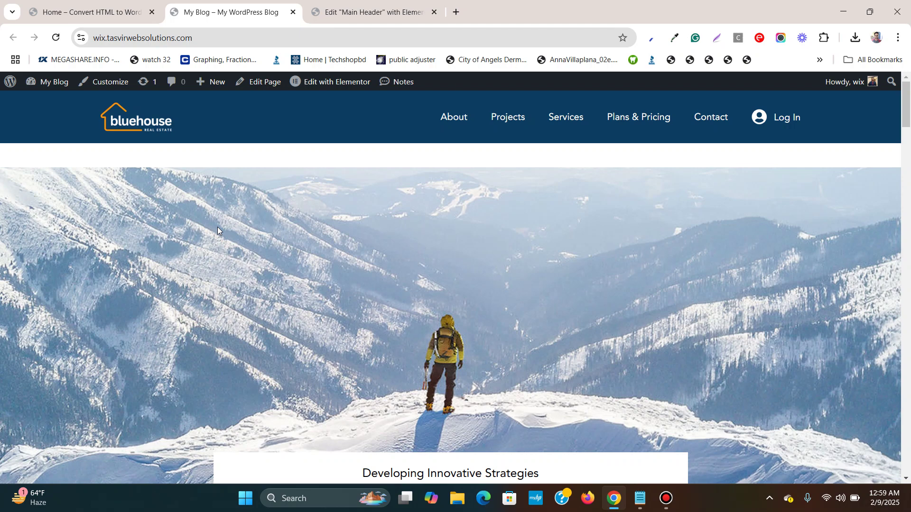
pyautogui.scroll(-8, 217, 227)
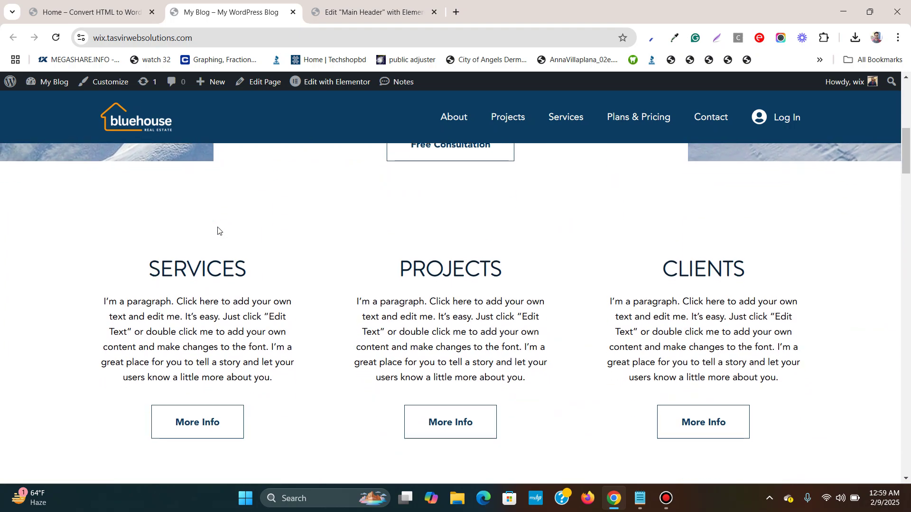
pyautogui.scroll(8, 208, 230)
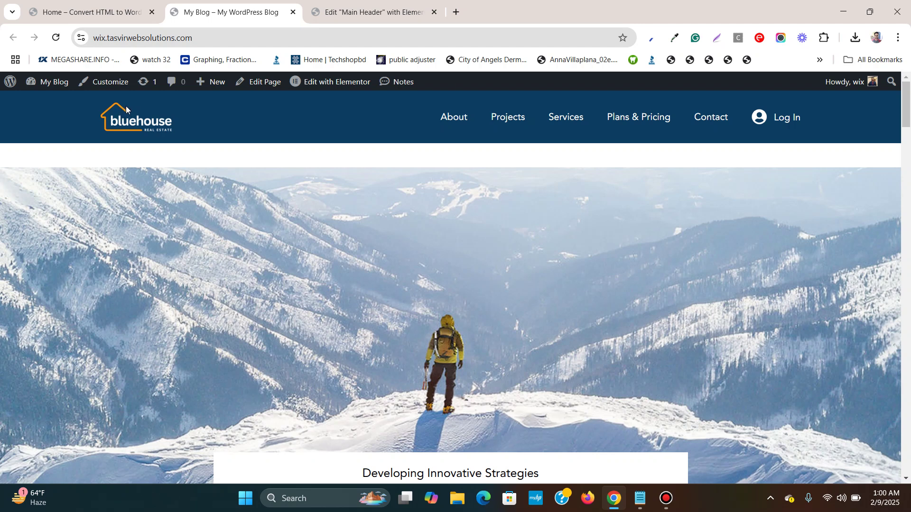
pyautogui.scroll(-6, 277, 224)
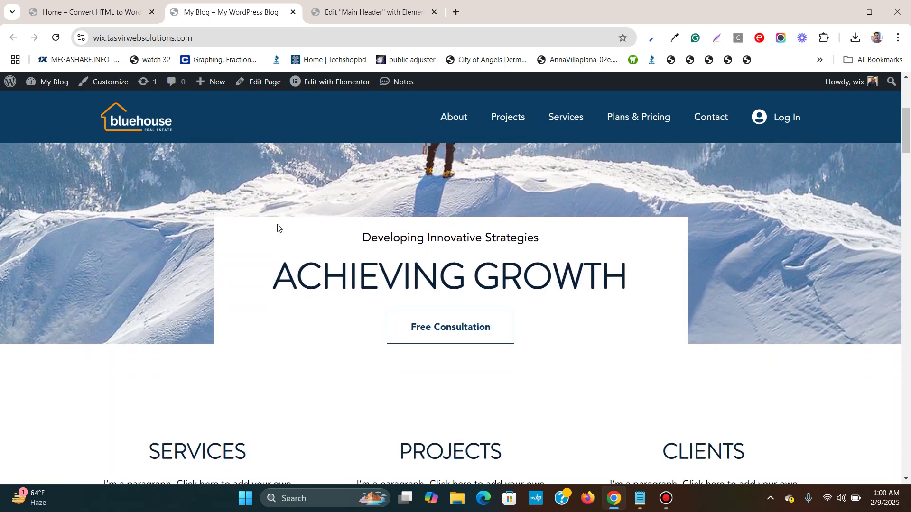
pyautogui.scroll(-1, 278, 228)
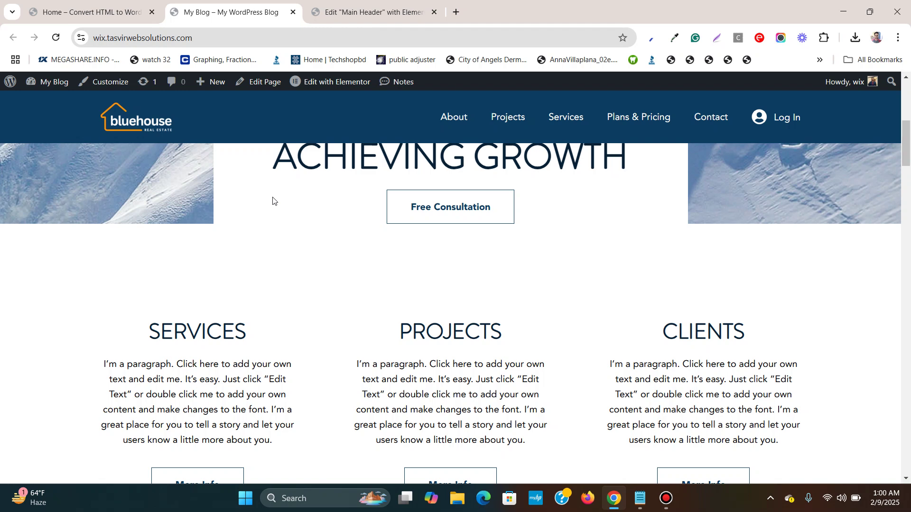
# Enter Effects Offset 150, publish the Main Header, and preview with the panel hidden
pyautogui.click(360, 15)
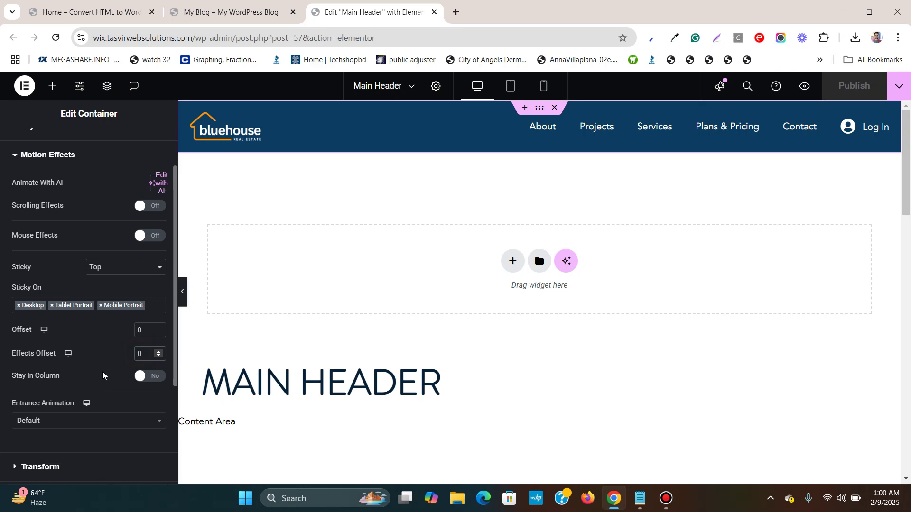
pyautogui.write('15')
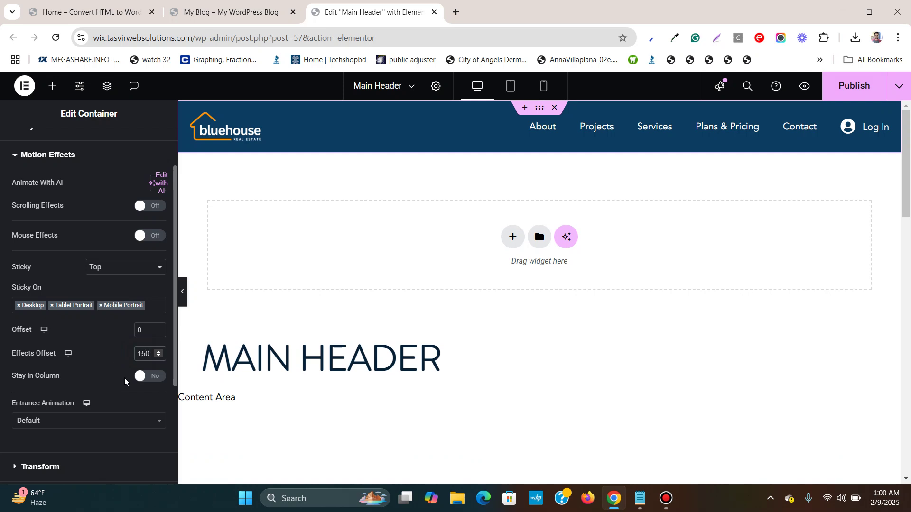
pyautogui.click(115, 355)
pyautogui.click(854, 86)
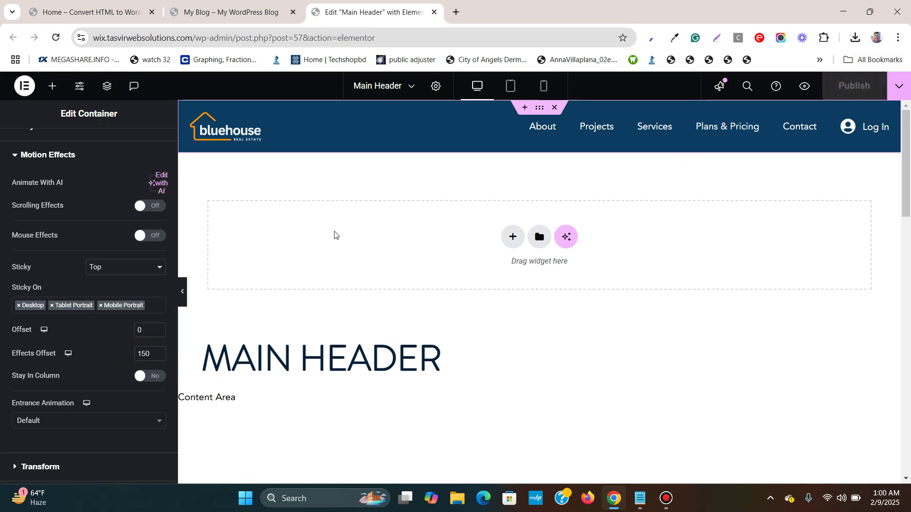
pyautogui.click(182, 291)
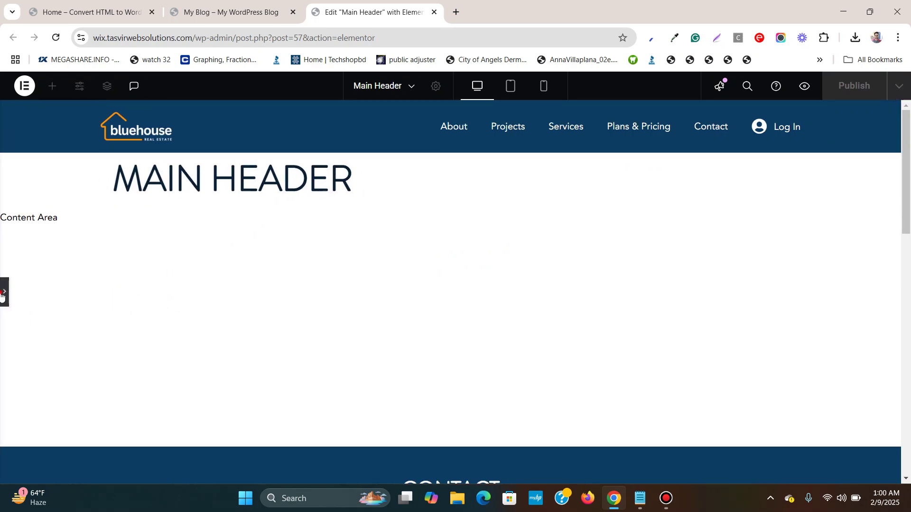
pyautogui.click(4, 291)
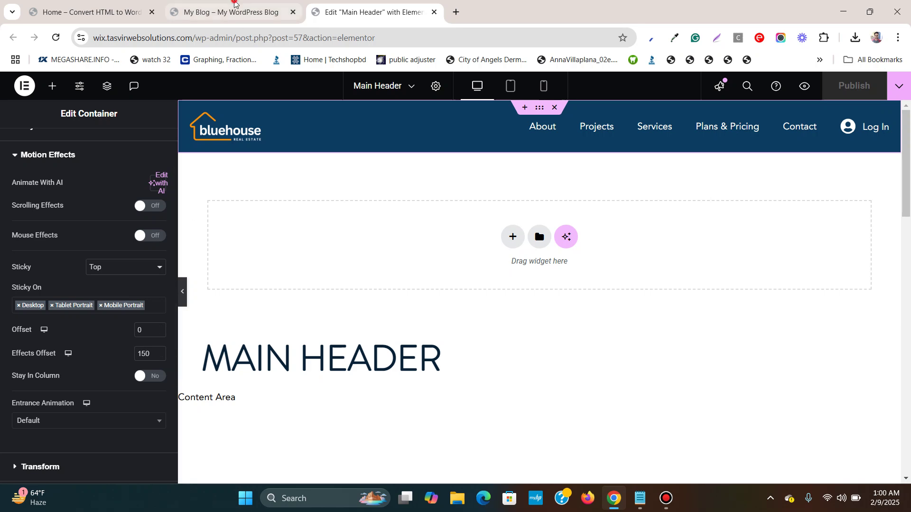
# Reload the live homepage and scroll down to see the full-size logo shrink
pyautogui.click(232, 11)
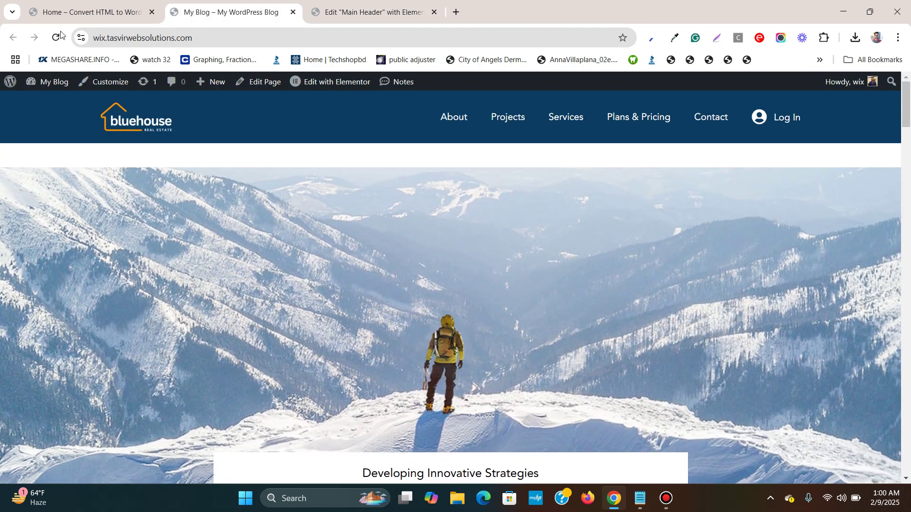
pyautogui.click(57, 39)
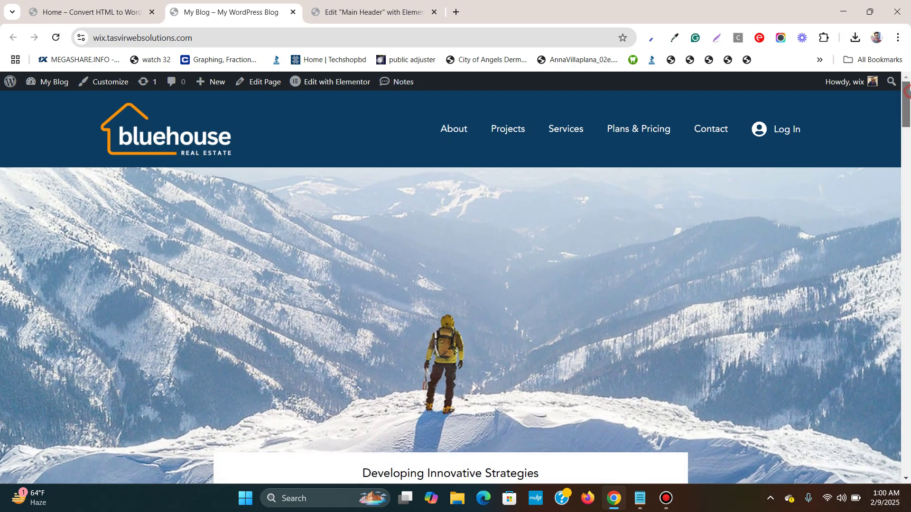
pyautogui.scroll(-2, 908, 100)
pyautogui.moveTo(908, 101); pyautogui.dragTo(908, 115)
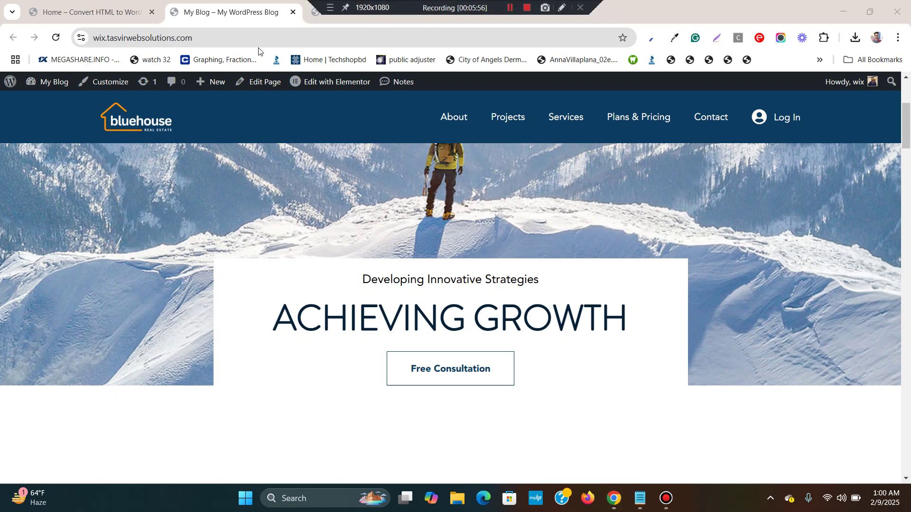
# Review the Main Header's Custom CSS under Header Settings > Advanced
pyautogui.click(334, 5)
pyautogui.scroll(1, 131, 195)
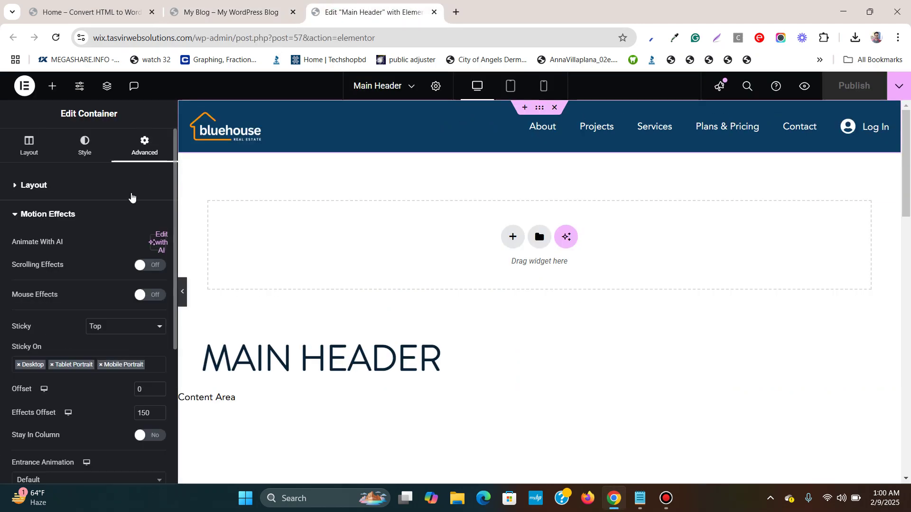
pyautogui.scroll(-1, 77, 305)
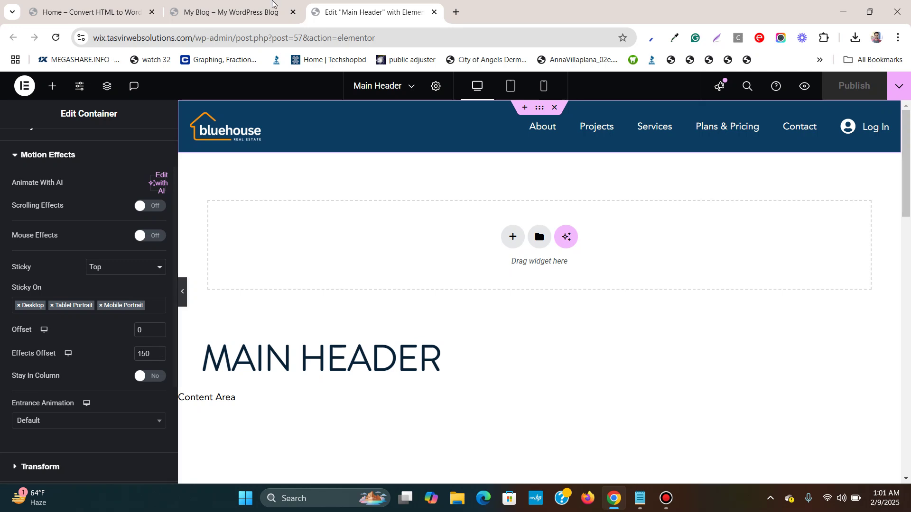
pyautogui.scroll(2, 64, 311)
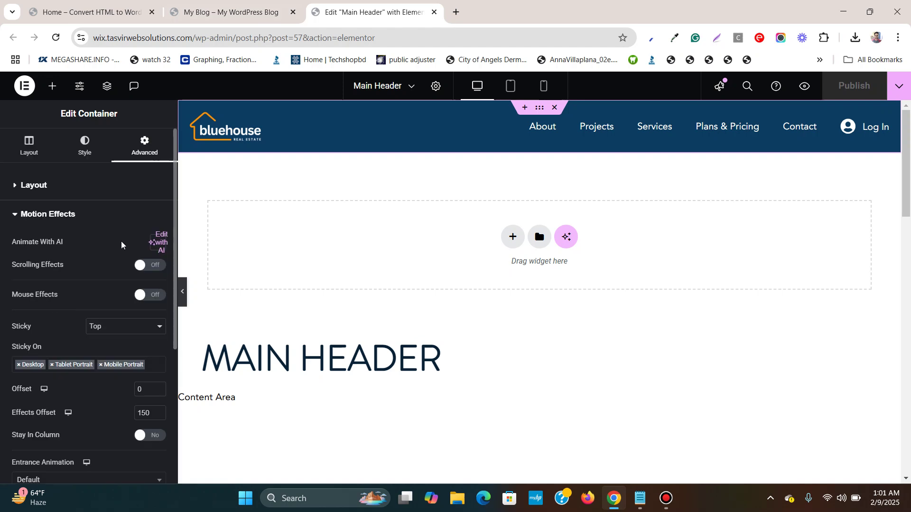
pyautogui.scroll(-5, 121, 245)
pyautogui.click(436, 87)
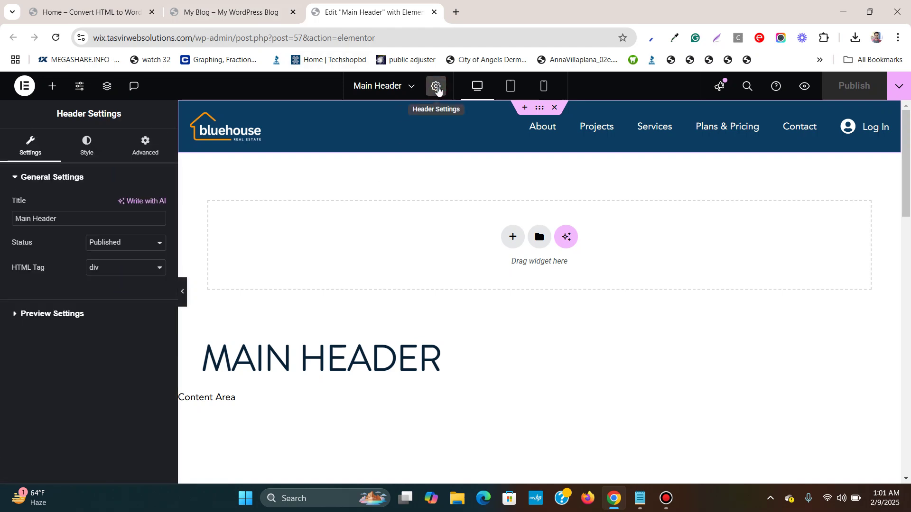
pyautogui.click(148, 151)
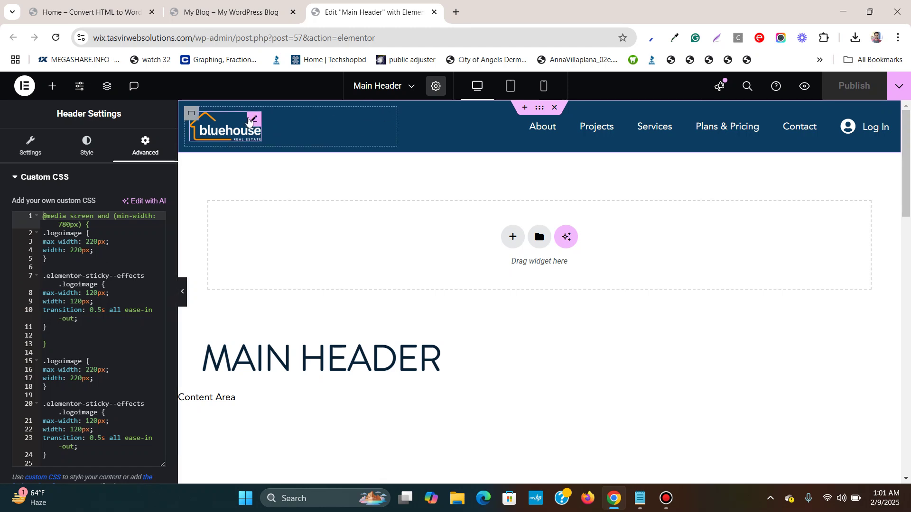
# Check the logo image's Advanced CSS Classes show logoimage
pyautogui.click(242, 127)
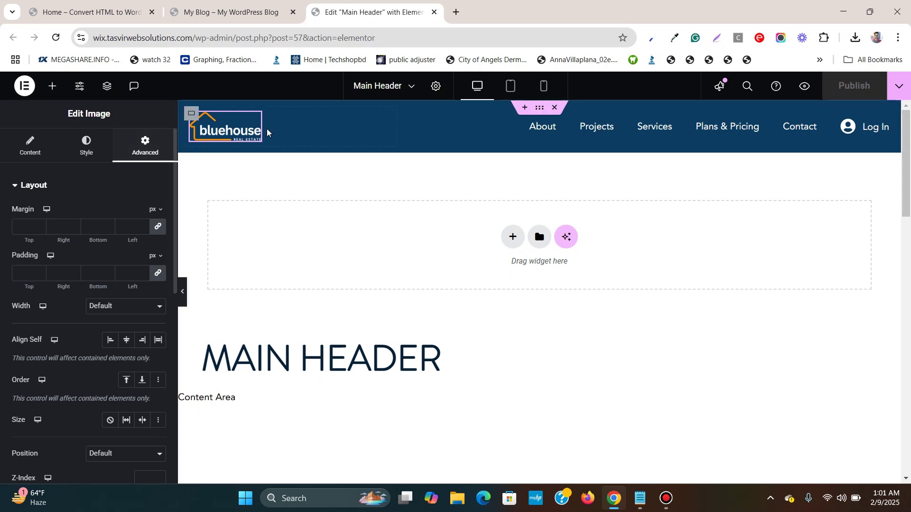
pyautogui.scroll(-3, 122, 238)
pyautogui.scroll(-3, 122, 239)
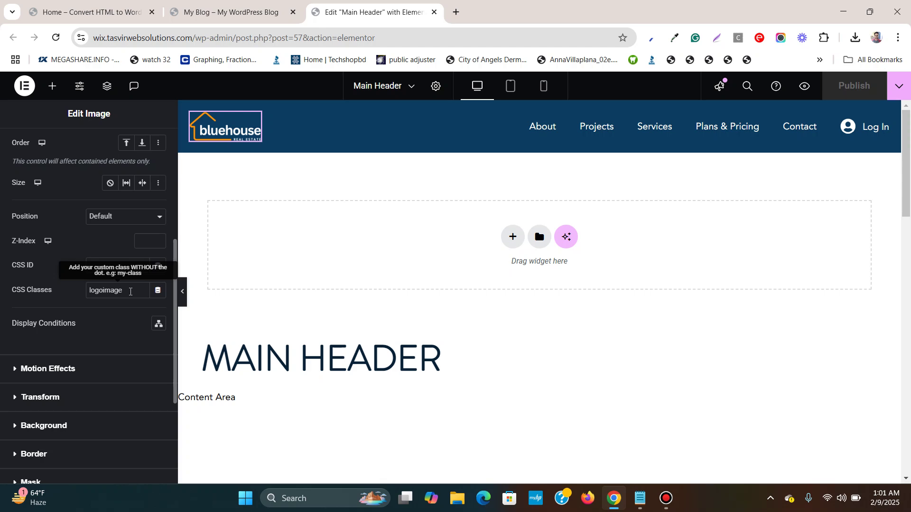
# Scroll the live Bluehouse homepage up and down to test the shrinking sticky logo
pyautogui.click(234, 12)
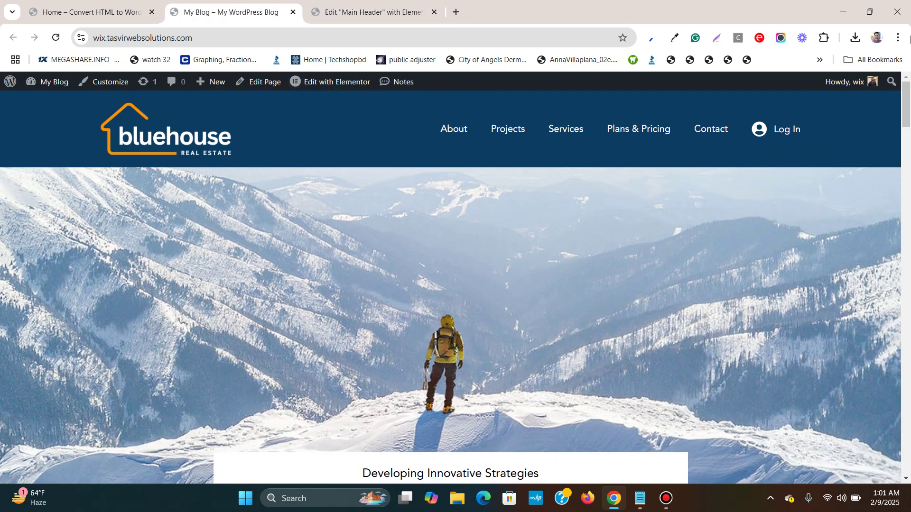
pyautogui.moveTo(907, 104); pyautogui.dragTo(910, 176)
pyautogui.scroll(-10, 909, 177)
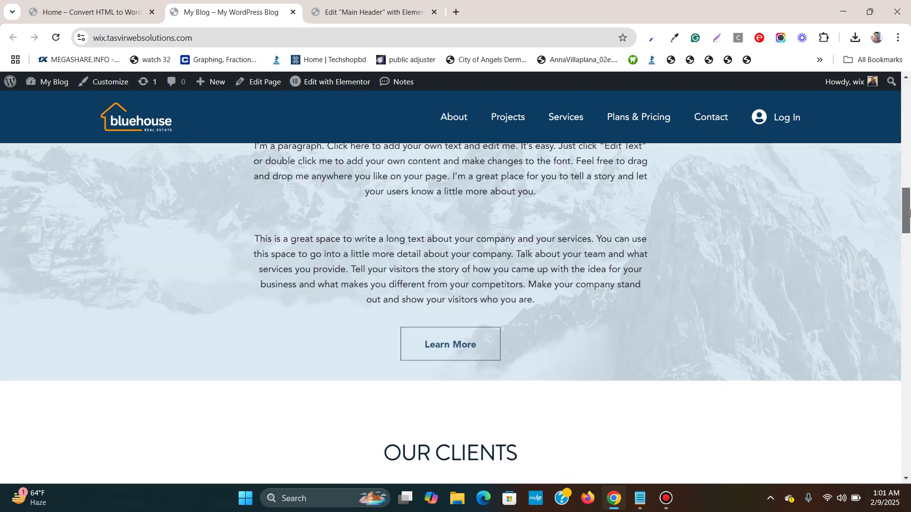
pyautogui.scroll(8, 909, 180)
pyautogui.scroll(10, 910, 180)
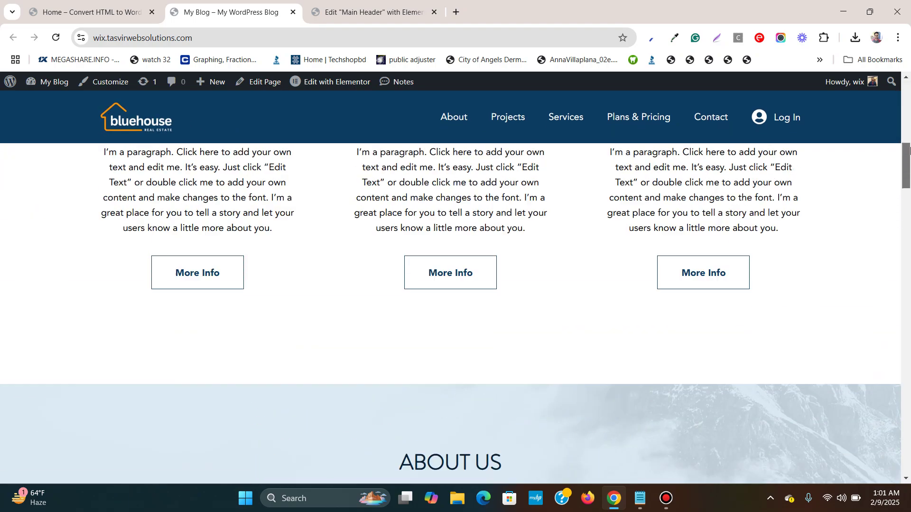